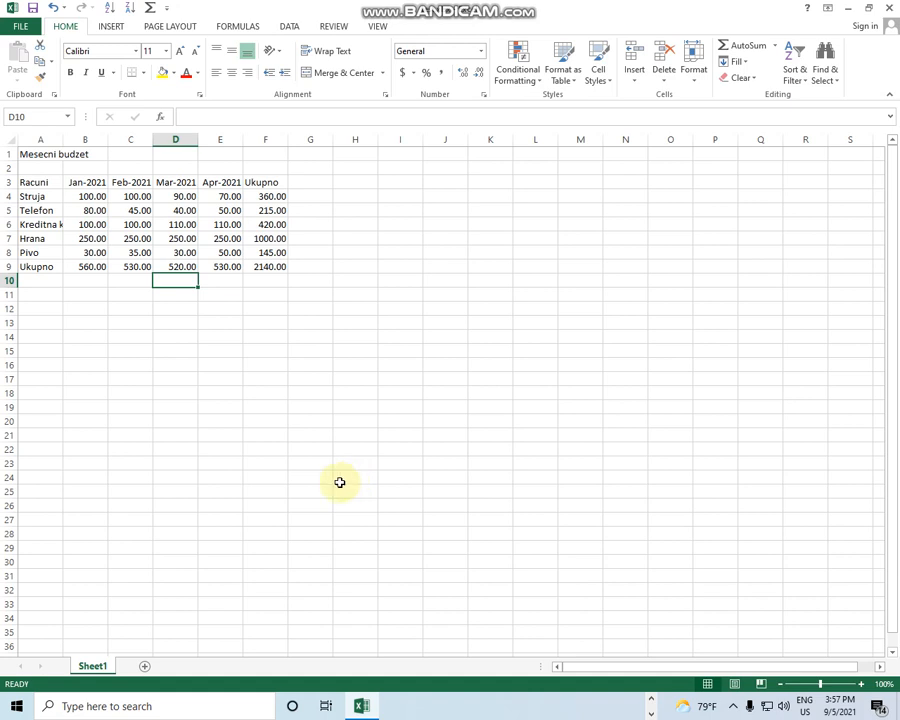
# Clear the Ukupno totals from cells B9:F9 and F4:F8 of the monthly budget table.
pyautogui.click(86, 265)
pyautogui.moveTo(121, 272); pyautogui.dragTo(287, 265)
pyautogui.press('Delete')
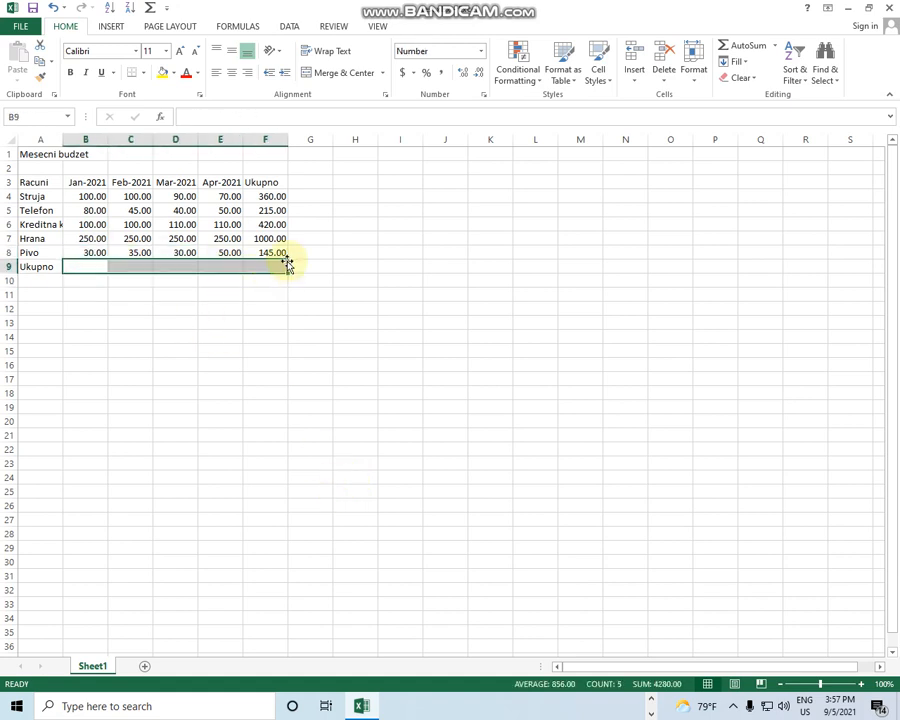
pyautogui.click(277, 196)
pyautogui.moveTo(277, 196); pyautogui.dragTo(280, 254)
pyautogui.press('Delete')
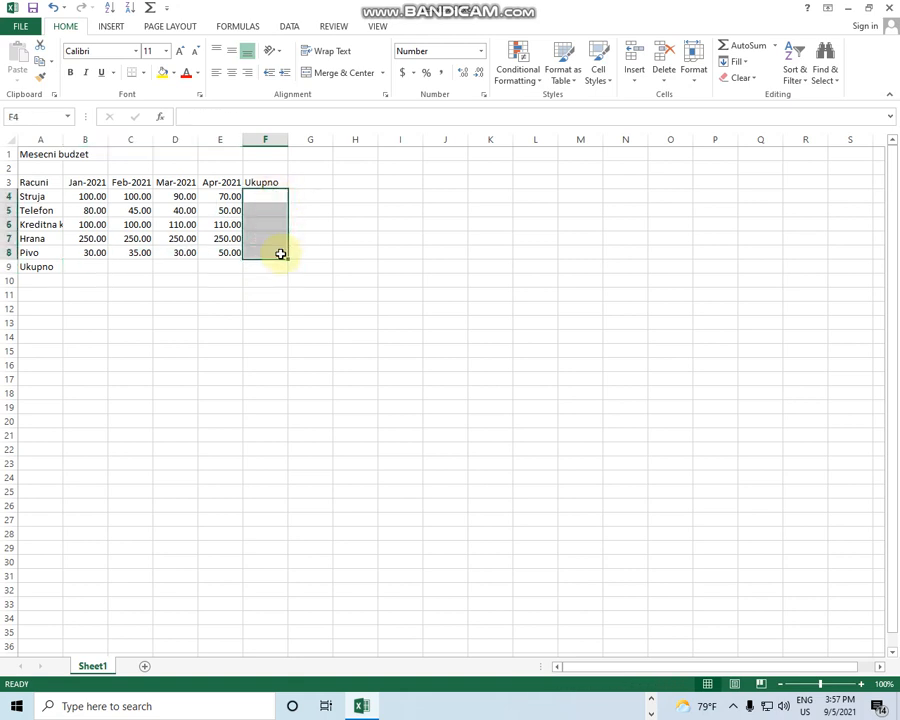
pyautogui.click(104, 308)
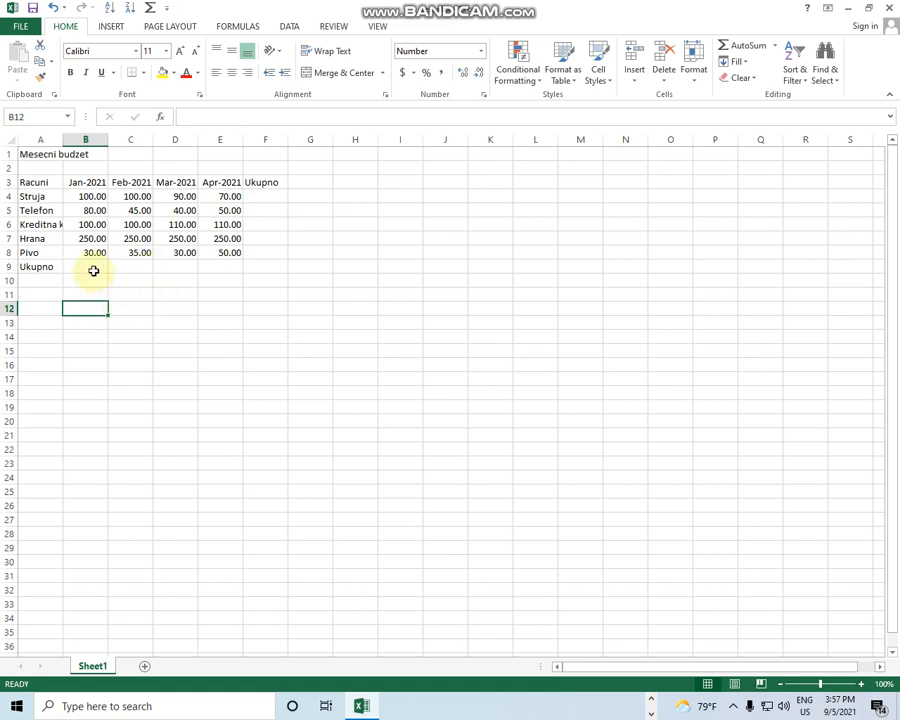
# Enter the formula =B4+B5+B6+B7+B8 in B9 to total the Jan-2021 bills.
pyautogui.click(89, 266)
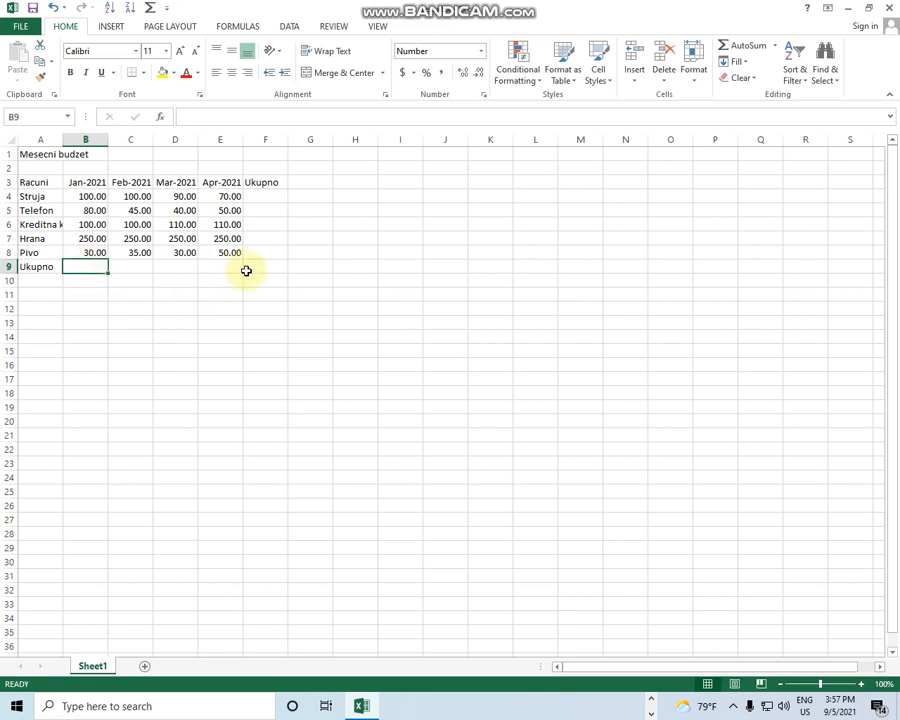
pyautogui.write('=')
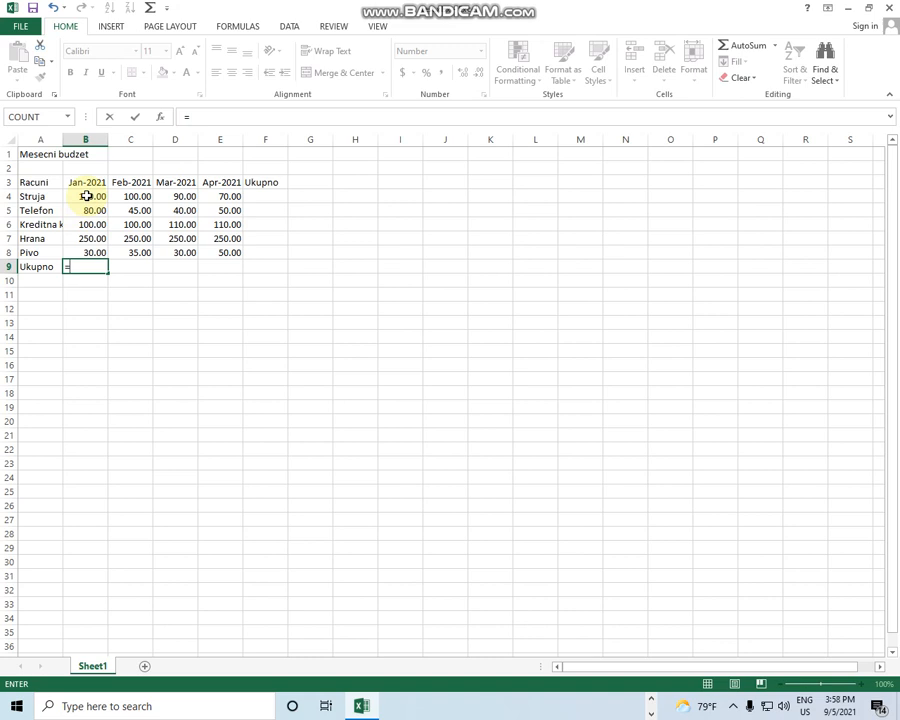
pyautogui.click(92, 196)
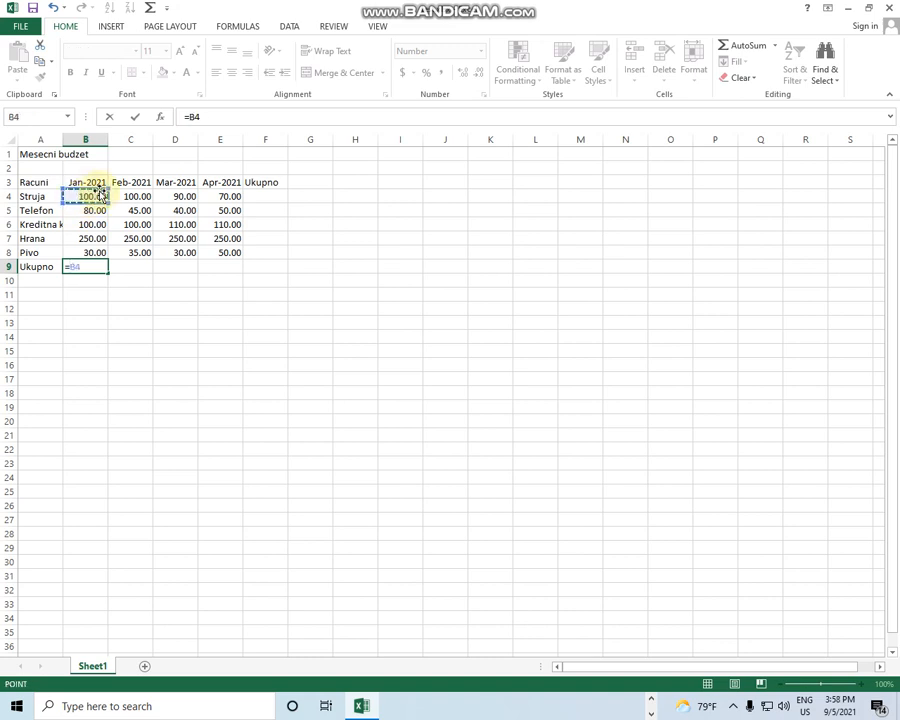
pyautogui.write('+')
pyautogui.click(88, 211)
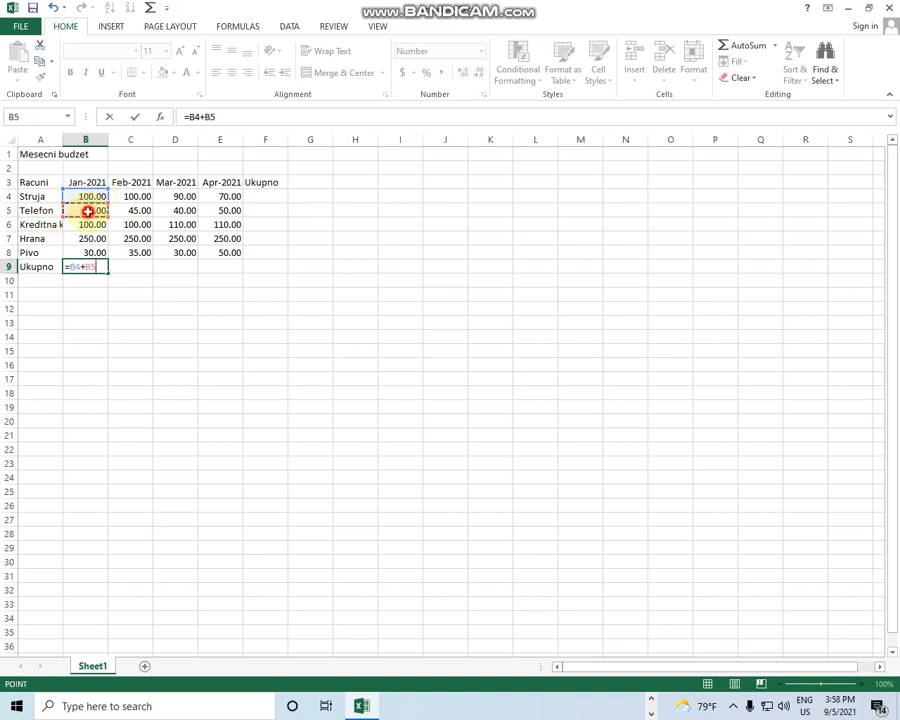
pyautogui.write('+')
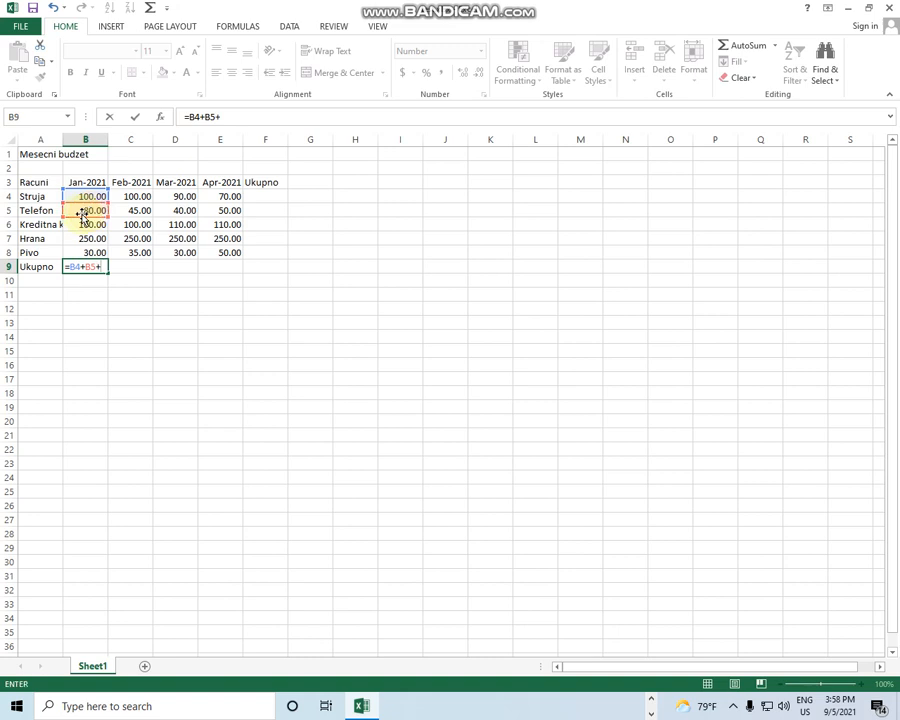
pyautogui.click(90, 226)
pyautogui.write('+')
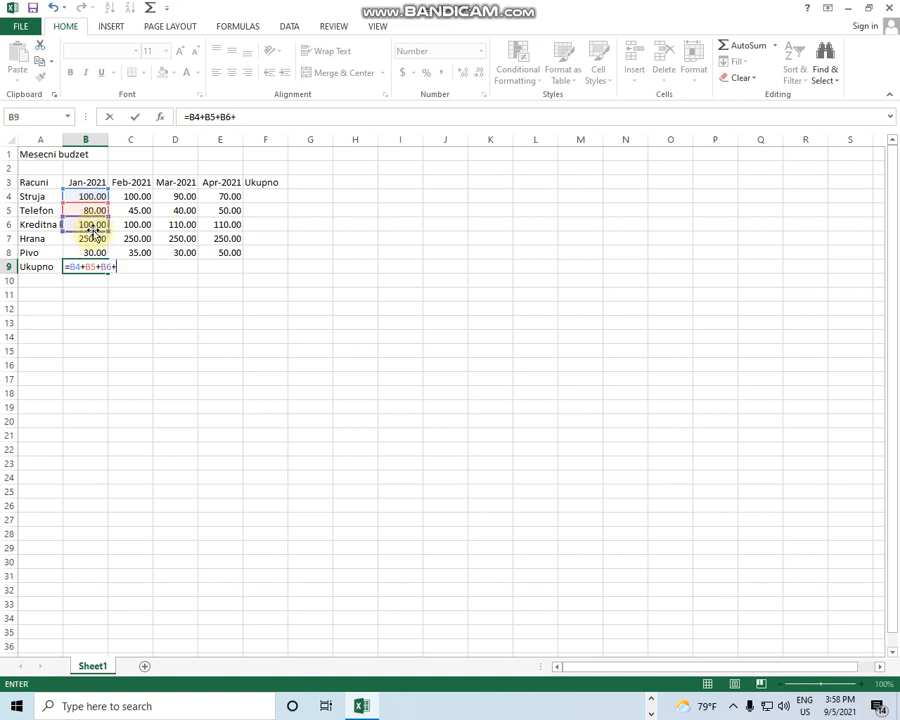
pyautogui.click(86, 240)
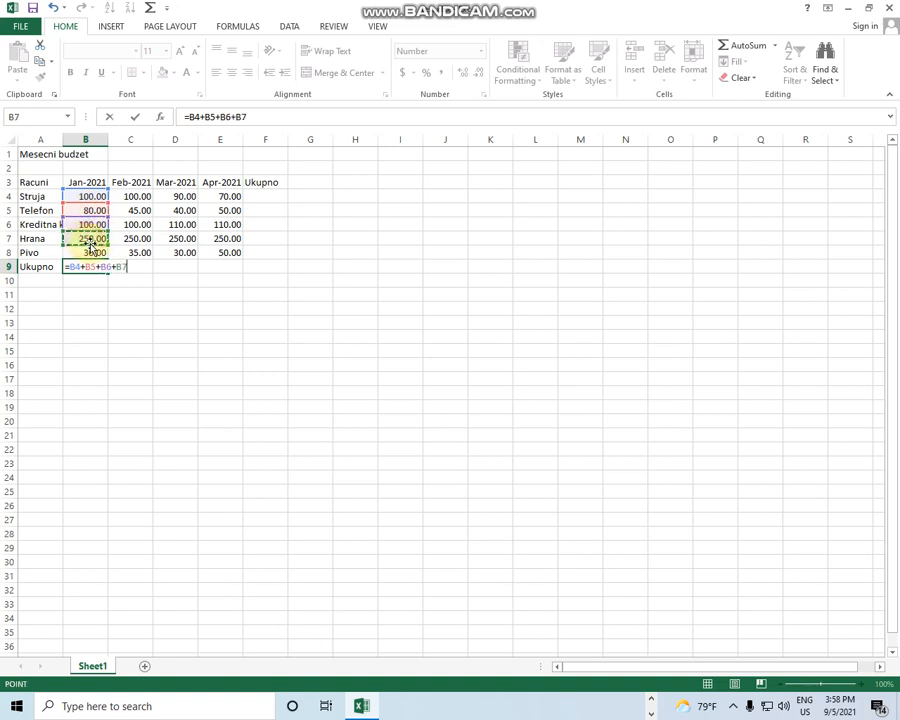
pyautogui.write('+')
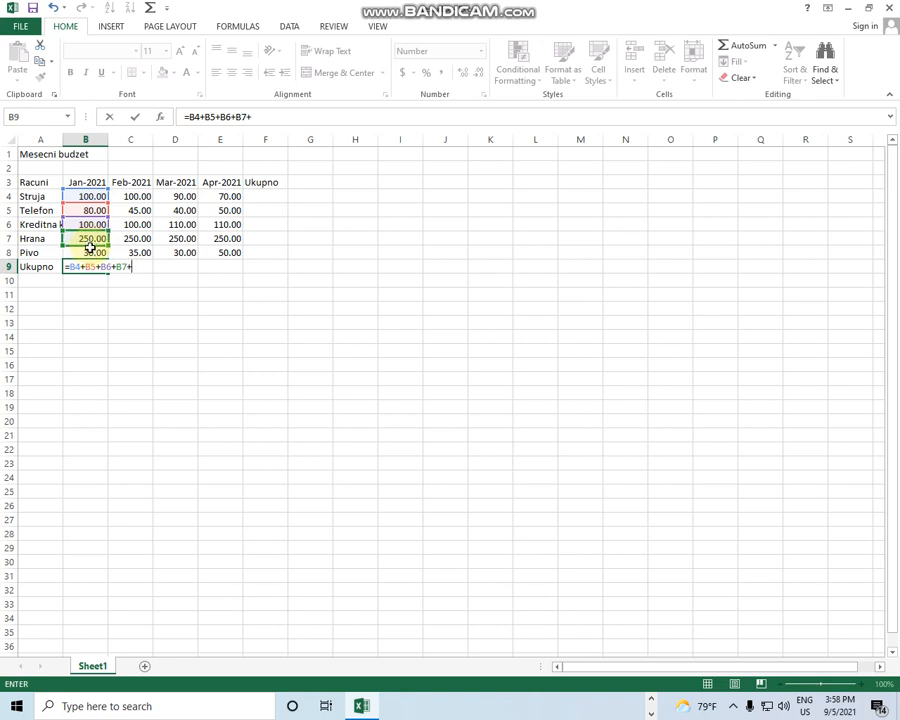
pyautogui.click(90, 250)
pyautogui.press('Return')
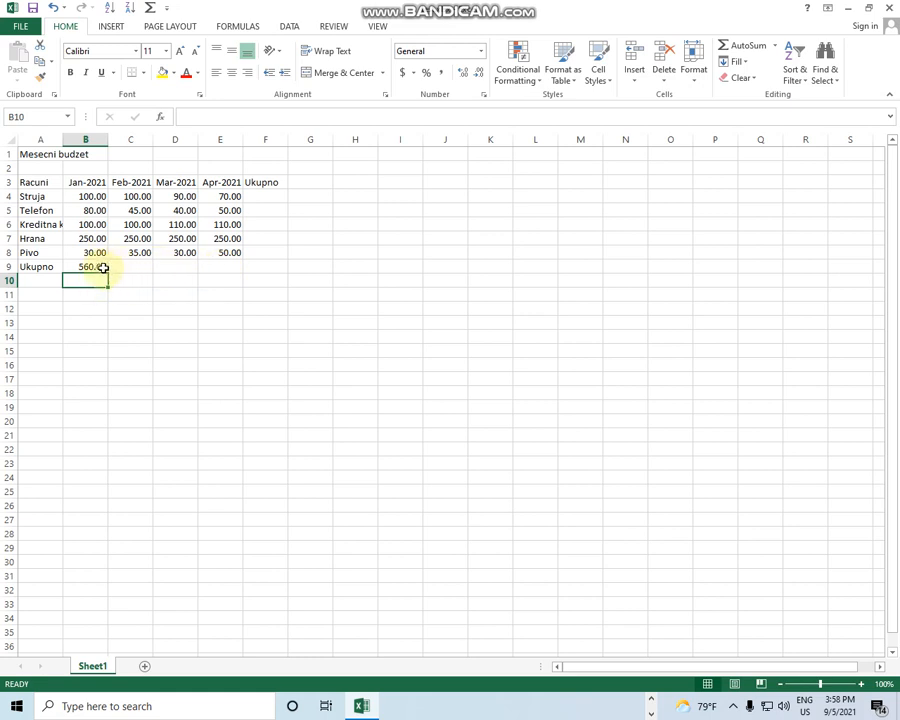
# Copy the January total formula from B9 into C9:E9 and check the cell references in B9 and D9.
pyautogui.click(136, 265)
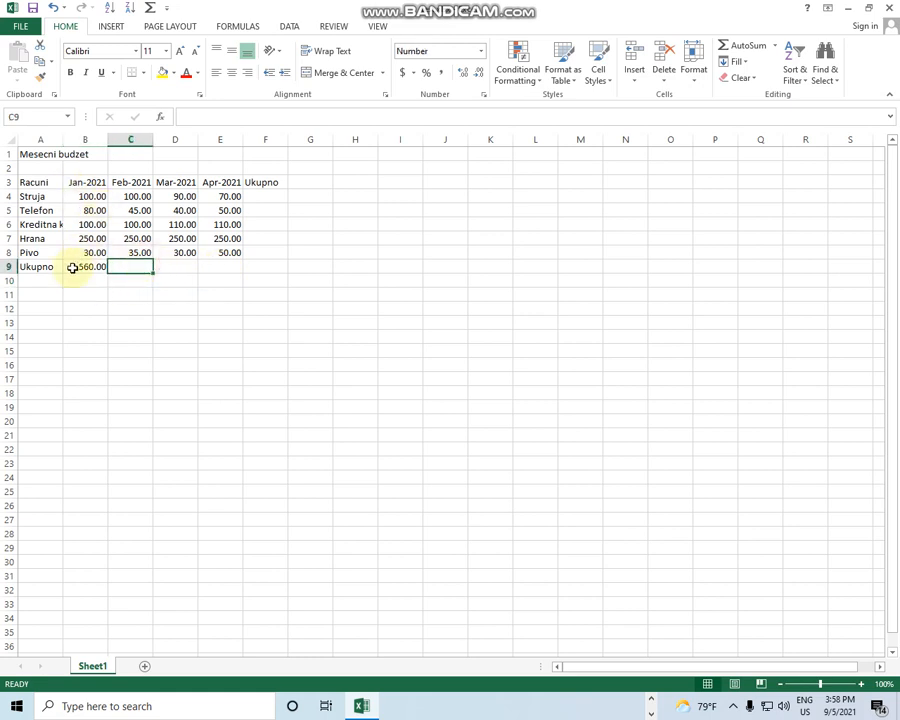
pyautogui.click(87, 266)
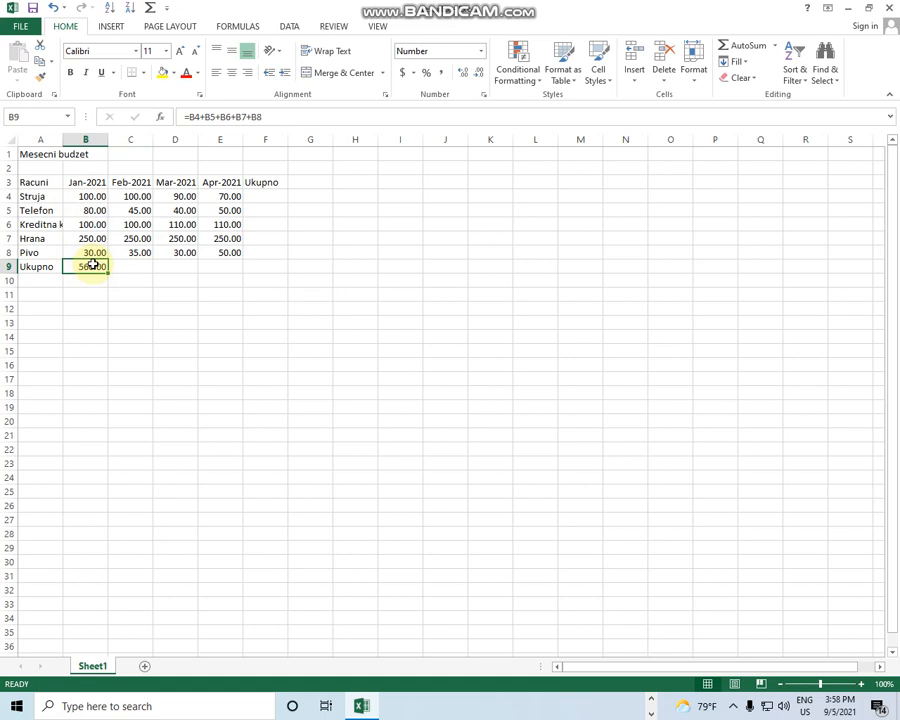
pyautogui.hotkey('ctrl', 'c')
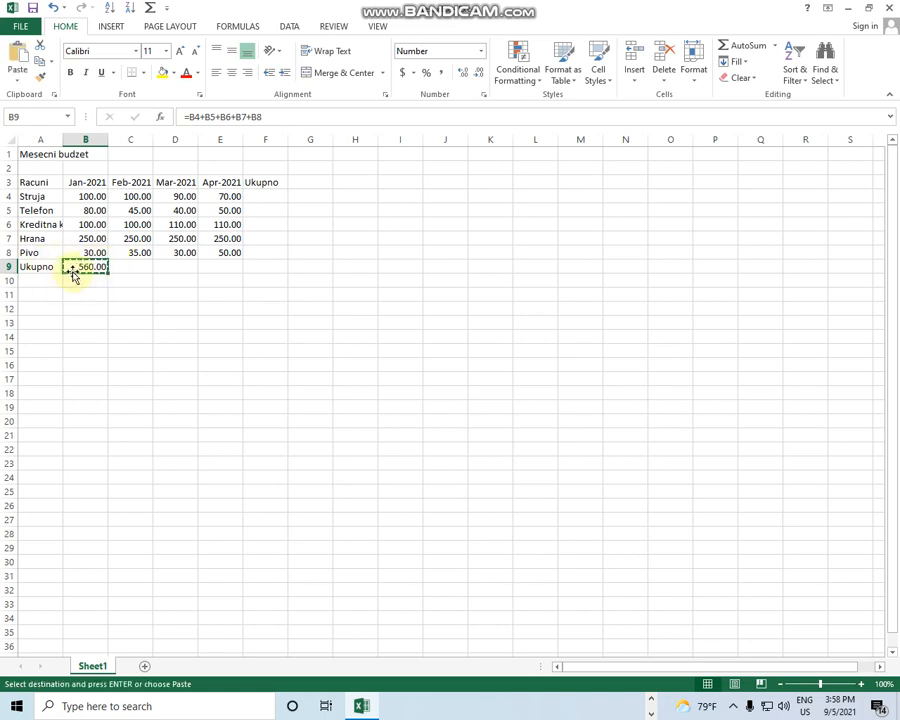
pyautogui.click(121, 268)
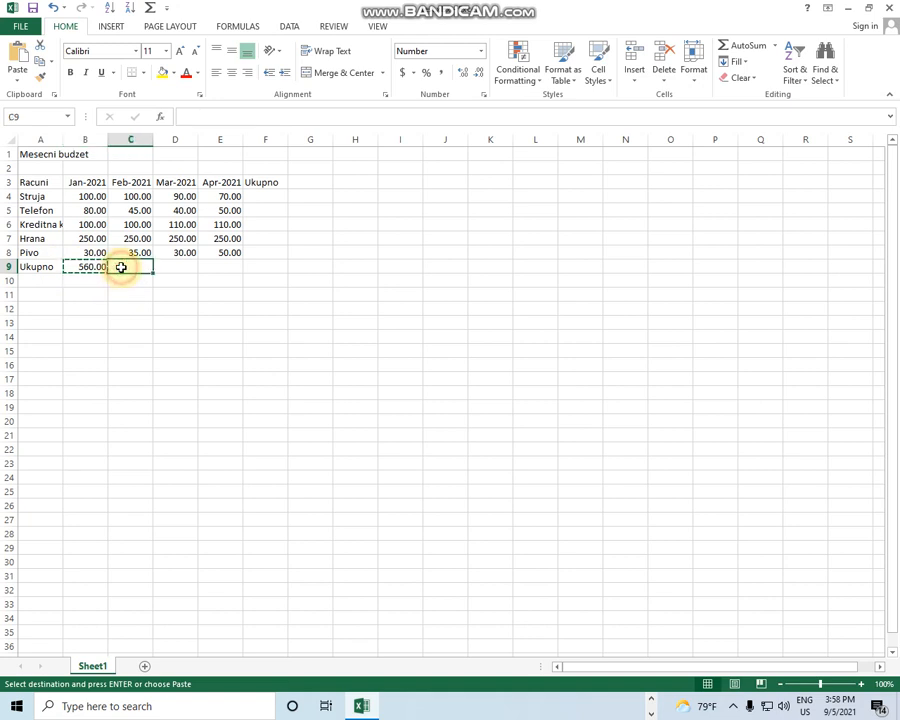
pyautogui.moveTo(139, 259); pyautogui.dragTo(217, 271)
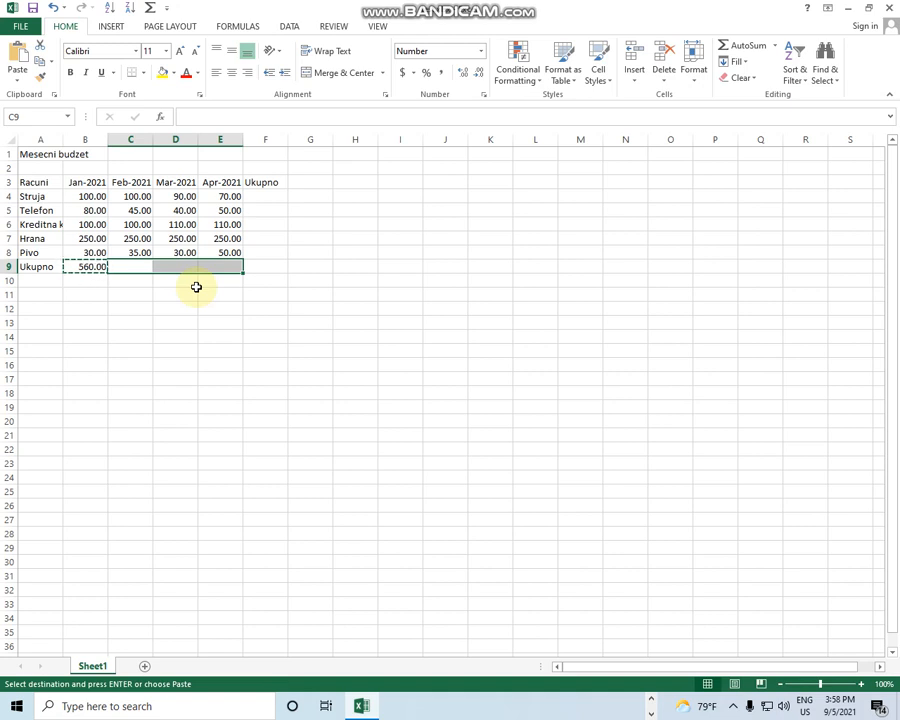
pyautogui.hotkey('ctrl', 'v')
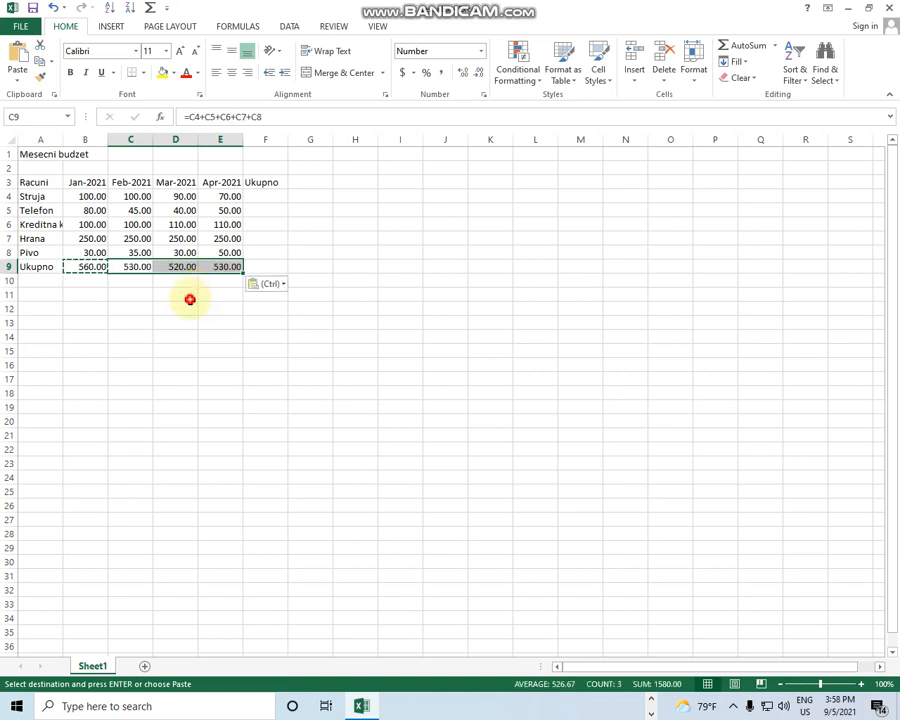
pyautogui.click(189, 296)
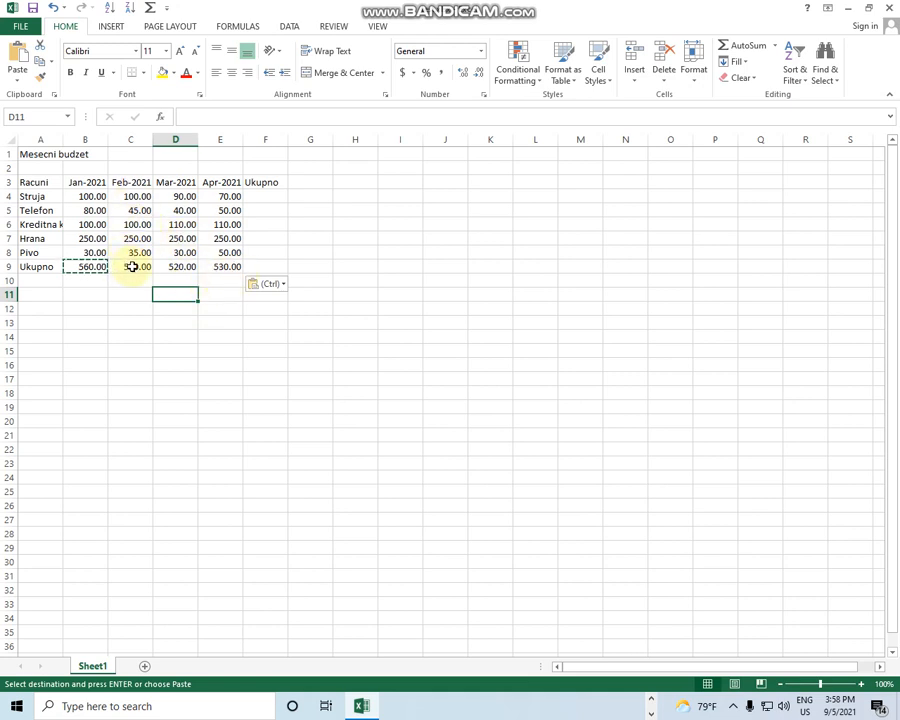
pyautogui.doubleClick(92, 266)
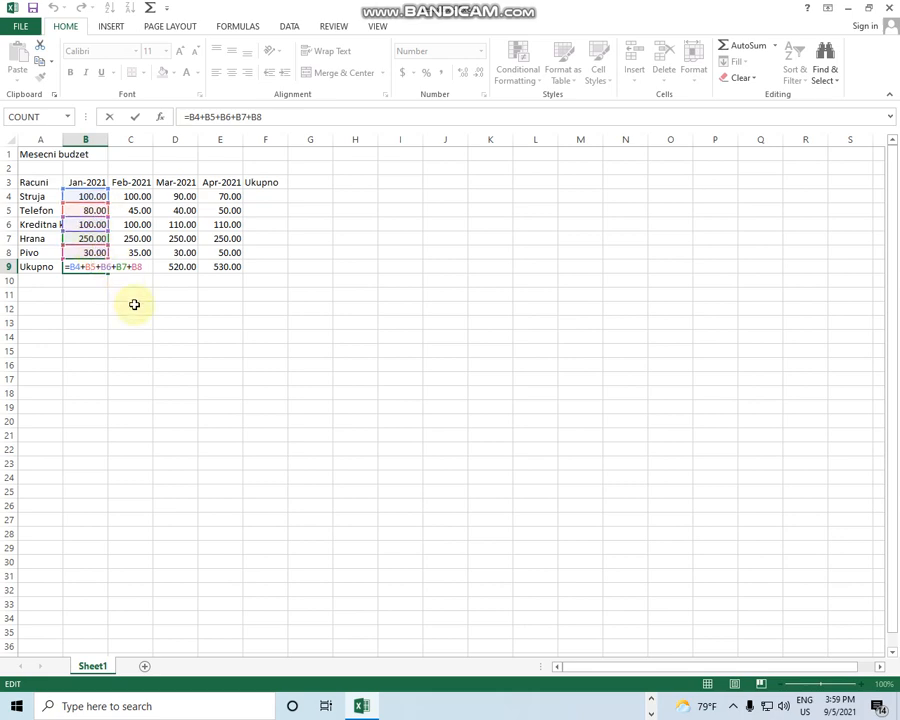
pyautogui.hotkey('ctrl', 'Return')
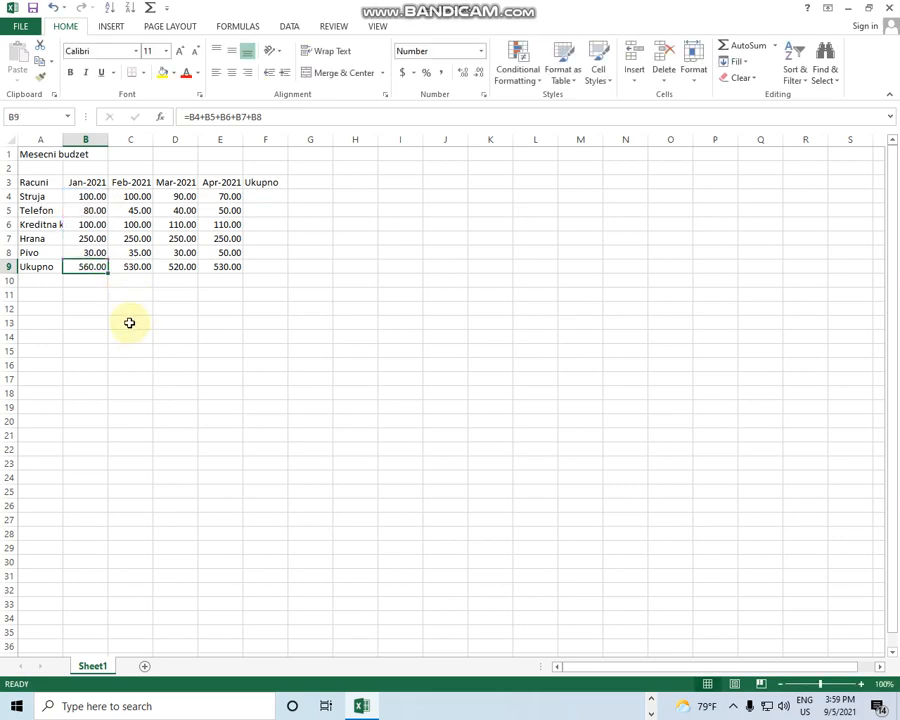
pyautogui.doubleClick(188, 266)
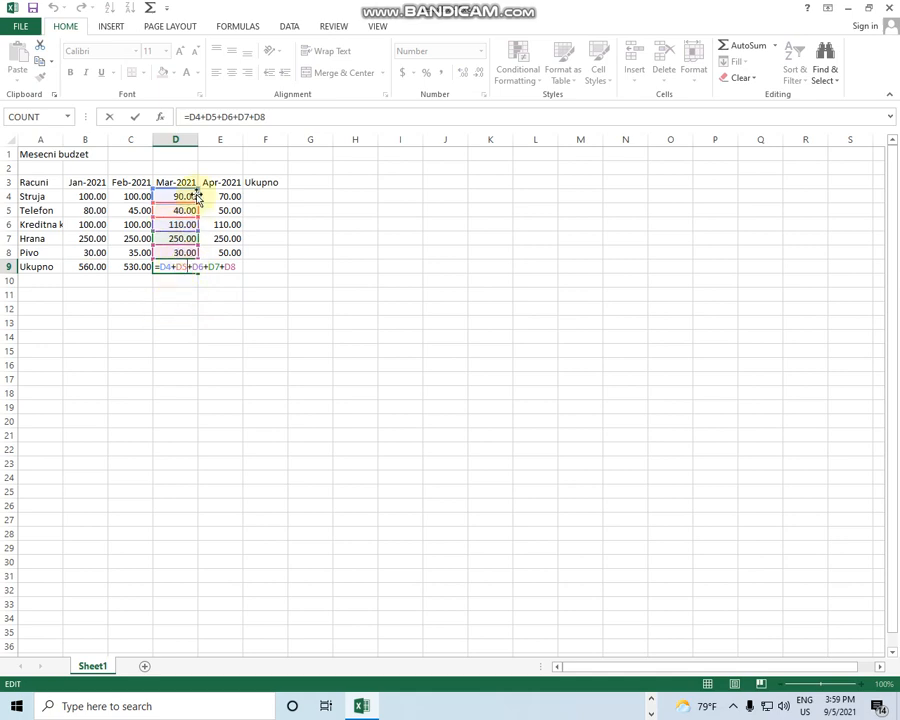
pyautogui.press('Escape')
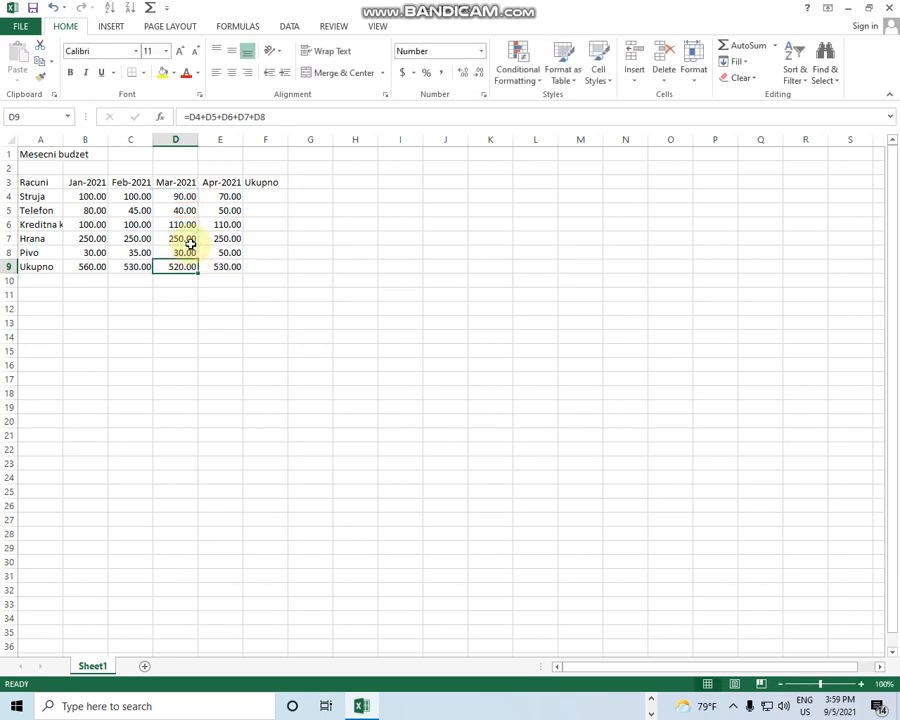
# Fill cells J6 through J10 with the value 10 as a sample column of numbers.
pyautogui.click(433, 226)
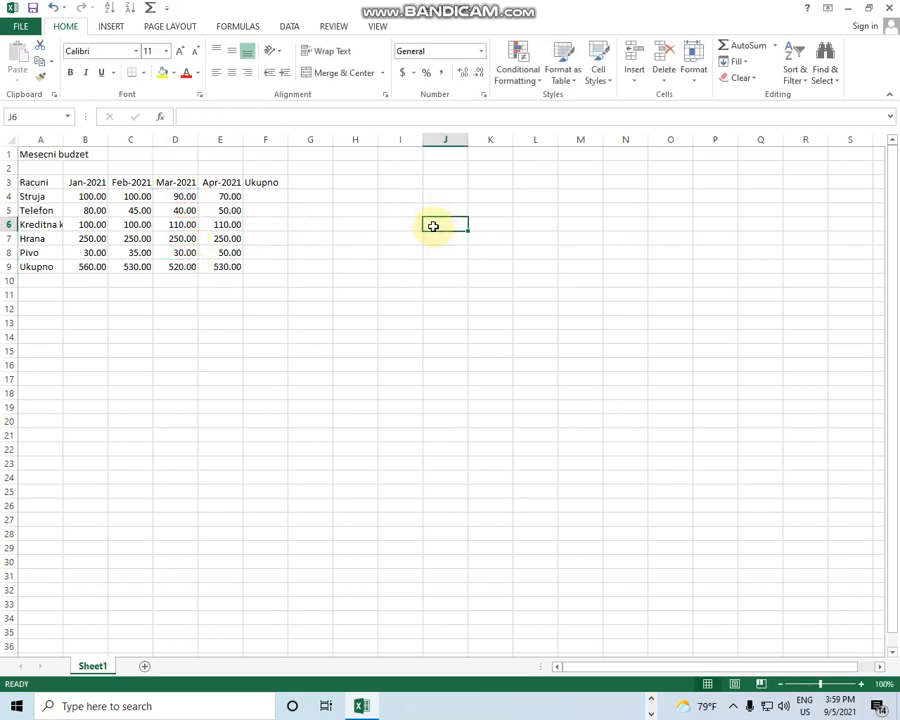
pyautogui.write('10')
pyautogui.press('Return')
pyautogui.write('10')
pyautogui.press('Return')
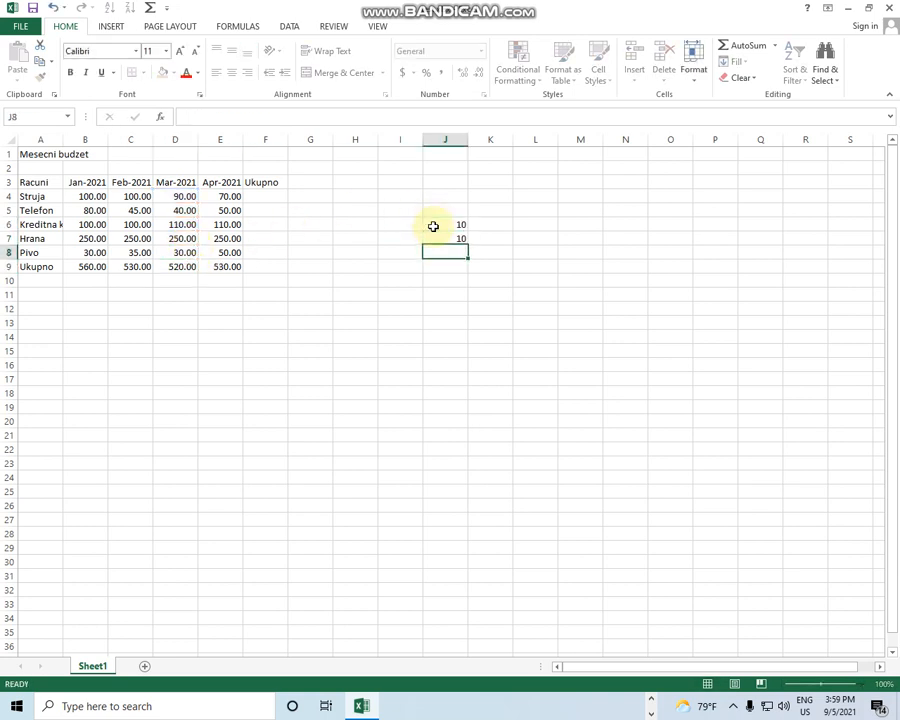
pyautogui.write('10')
pyautogui.press('Return')
pyautogui.write('10')
pyautogui.press('Return')
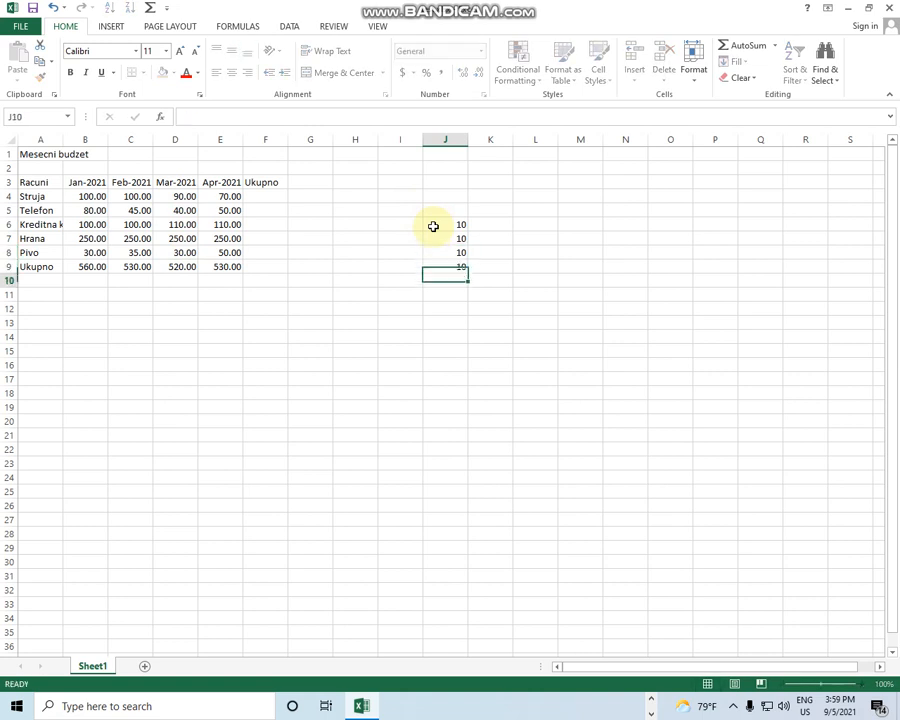
pyautogui.write('10')
pyautogui.press('Return')
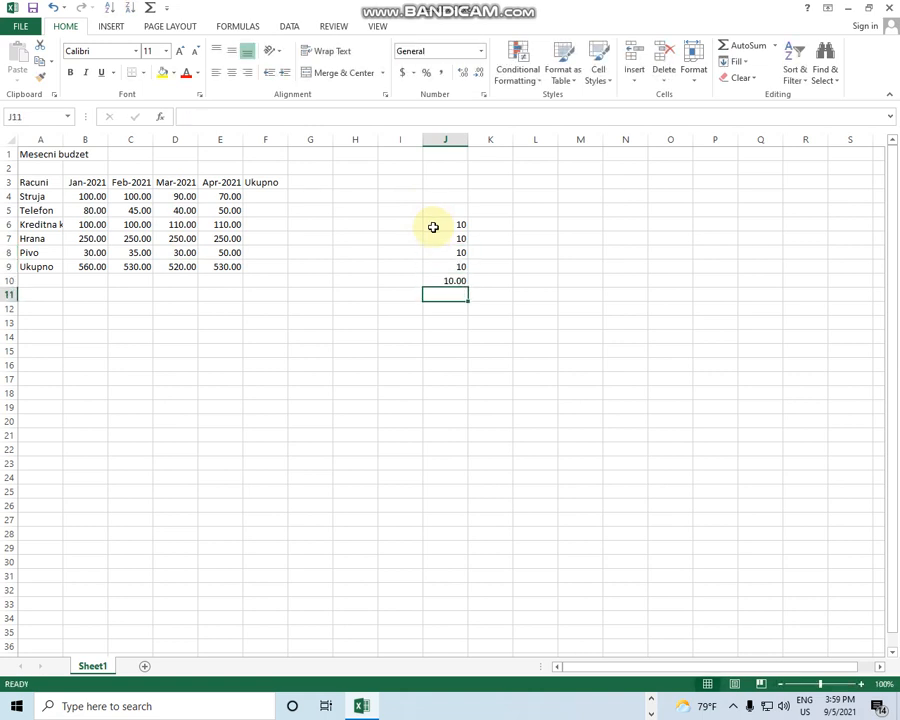
# Copy the February total formula from C9 into J11 and check which cells the pasted formula references.
pyautogui.click(133, 265)
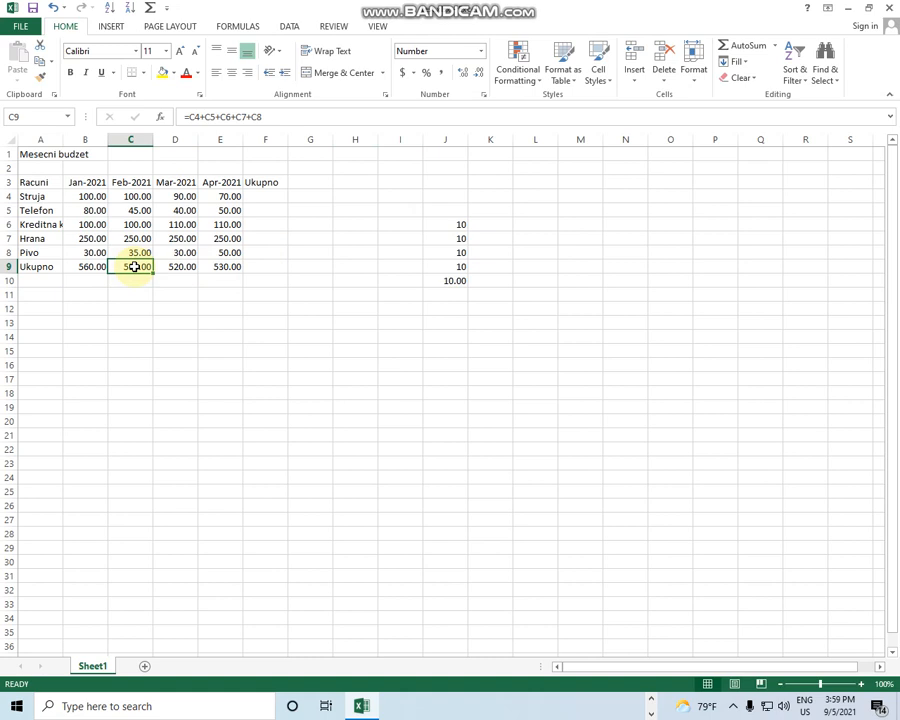
pyautogui.hotkey('ctrl', 'c')
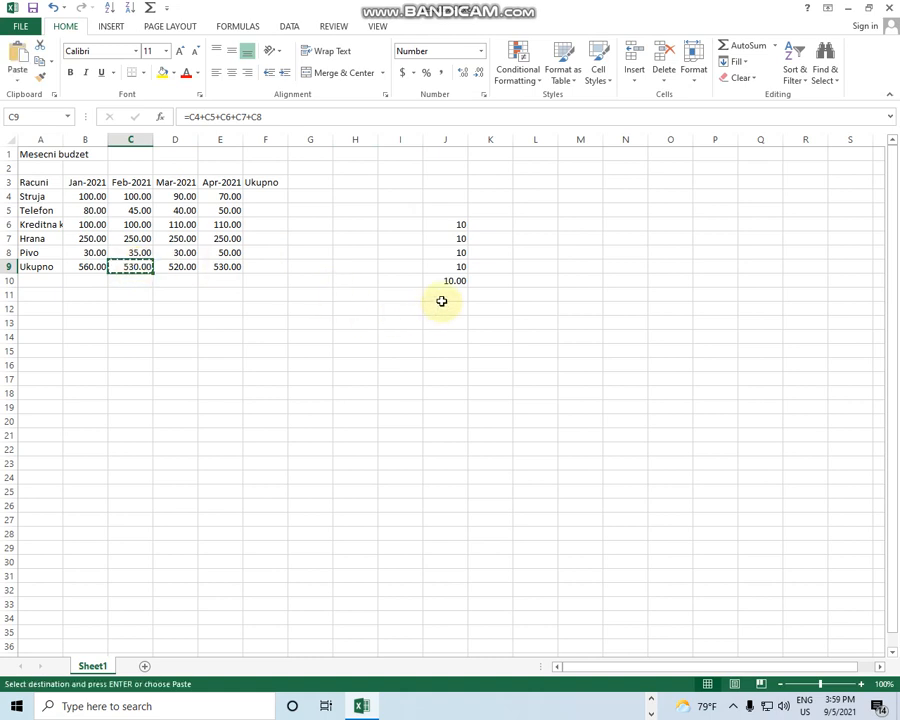
pyautogui.click(450, 298)
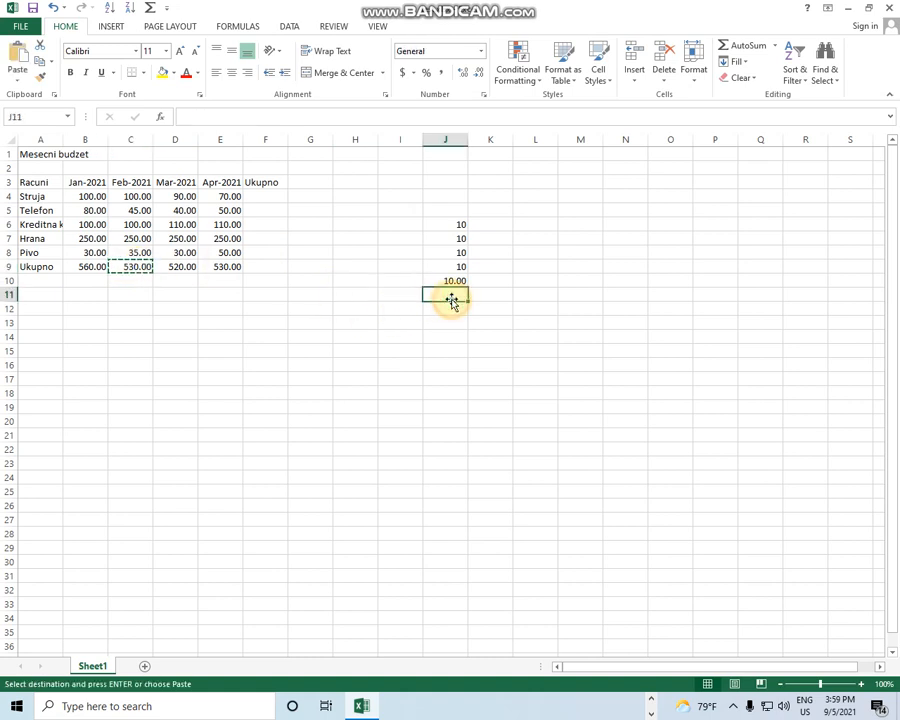
pyautogui.hotkey('ctrl', 'v')
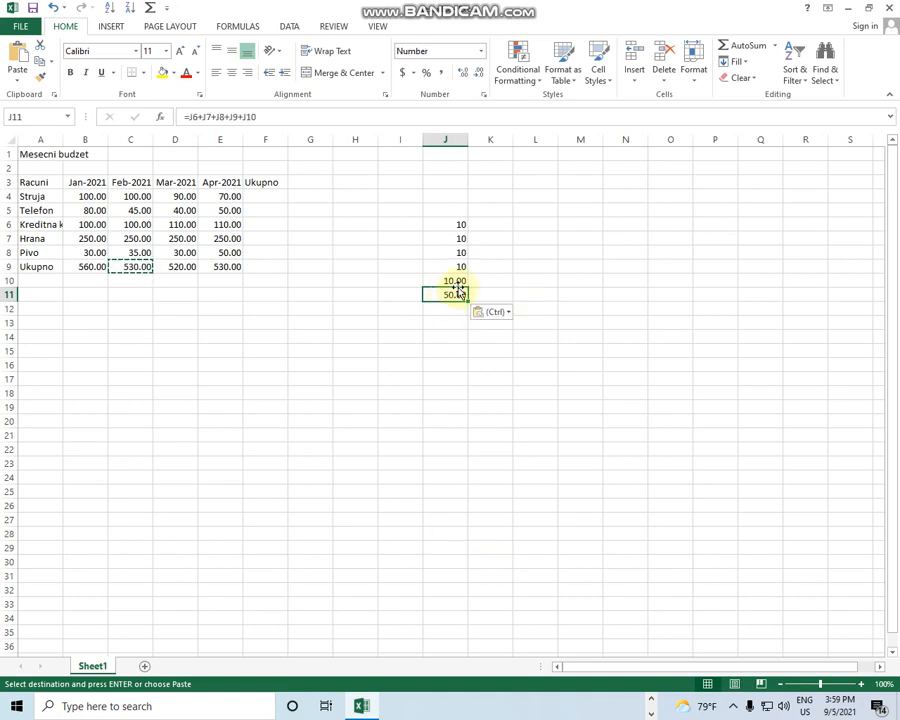
pyautogui.click(452, 279)
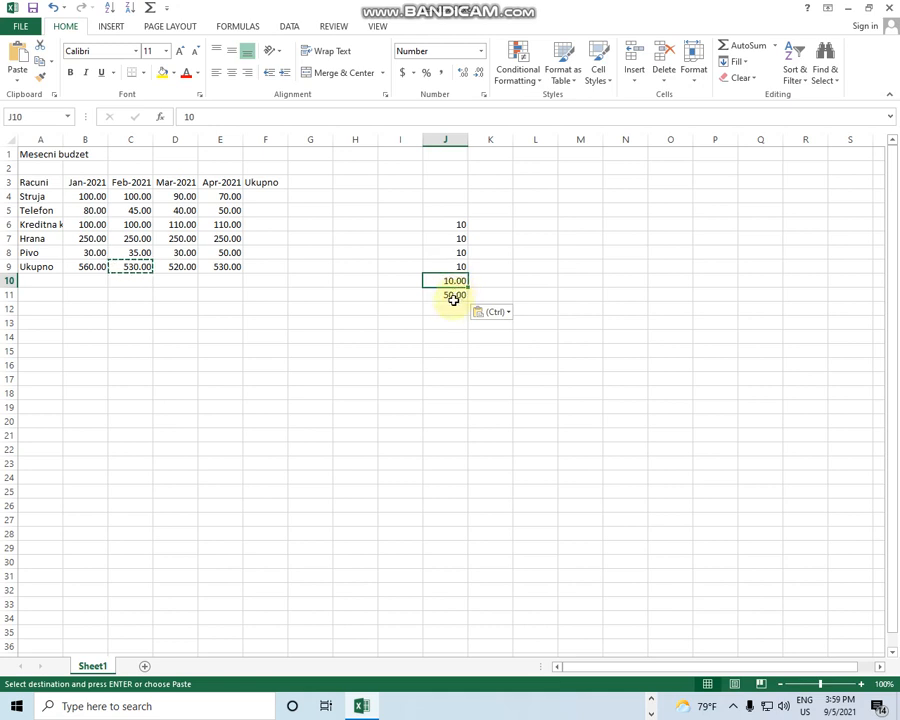
pyautogui.click(452, 295)
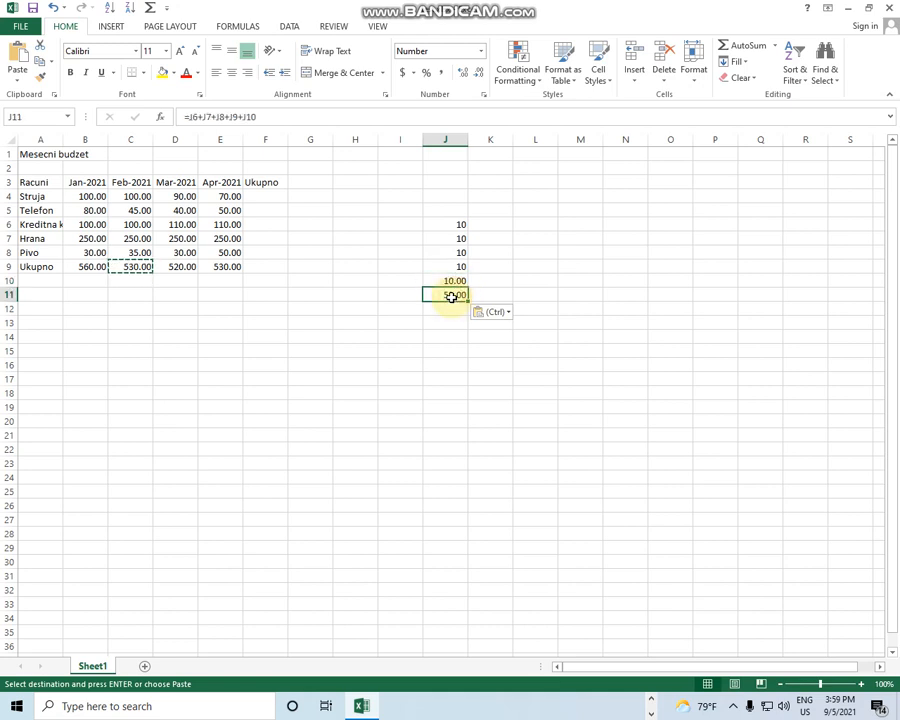
pyautogui.doubleClick(452, 296)
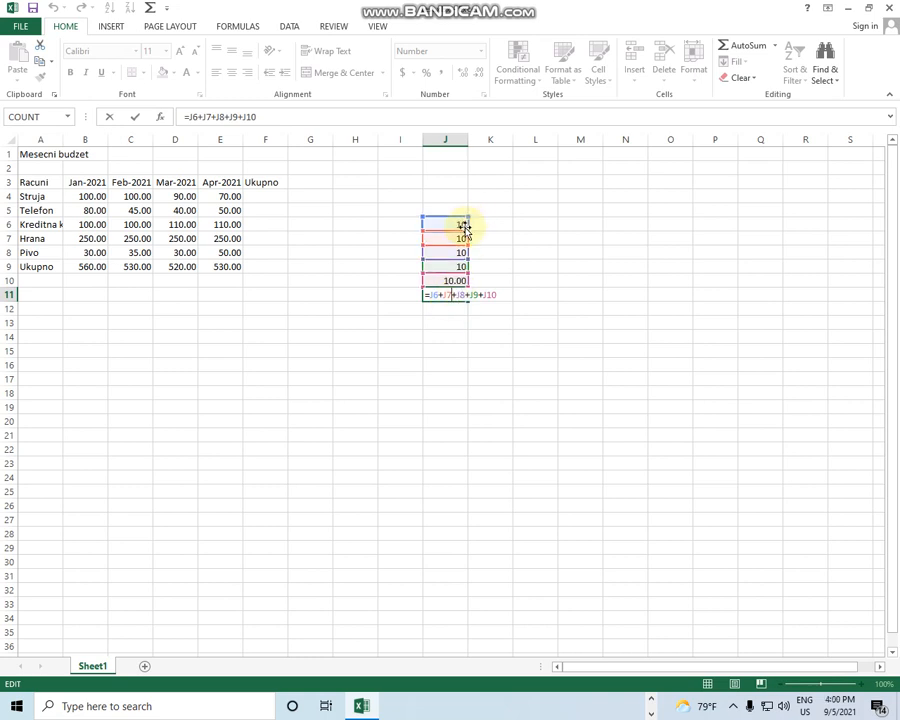
pyautogui.hotkey('ctrl', 'Return')
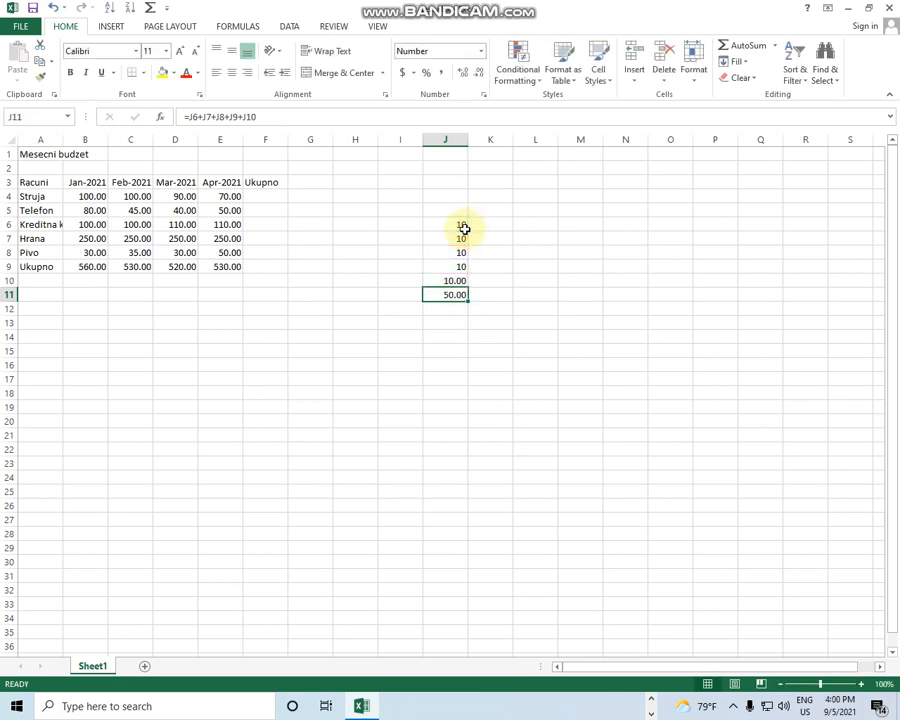
# Enter the formula =B4+C4+D4+E4 in F4 to total the Struja row across all four months.
pyautogui.click(262, 199)
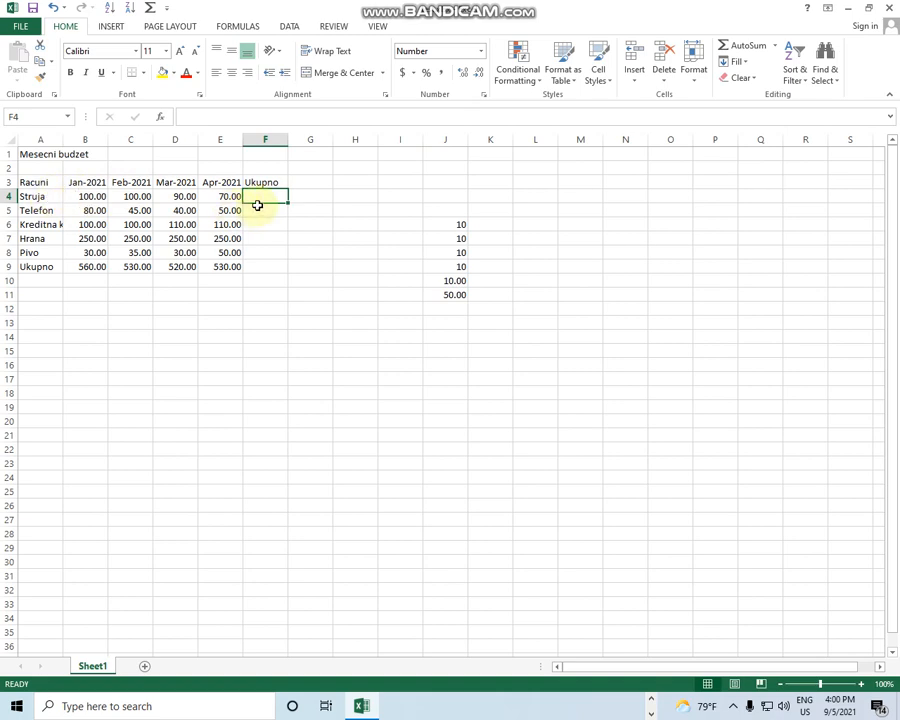
pyautogui.write('=')
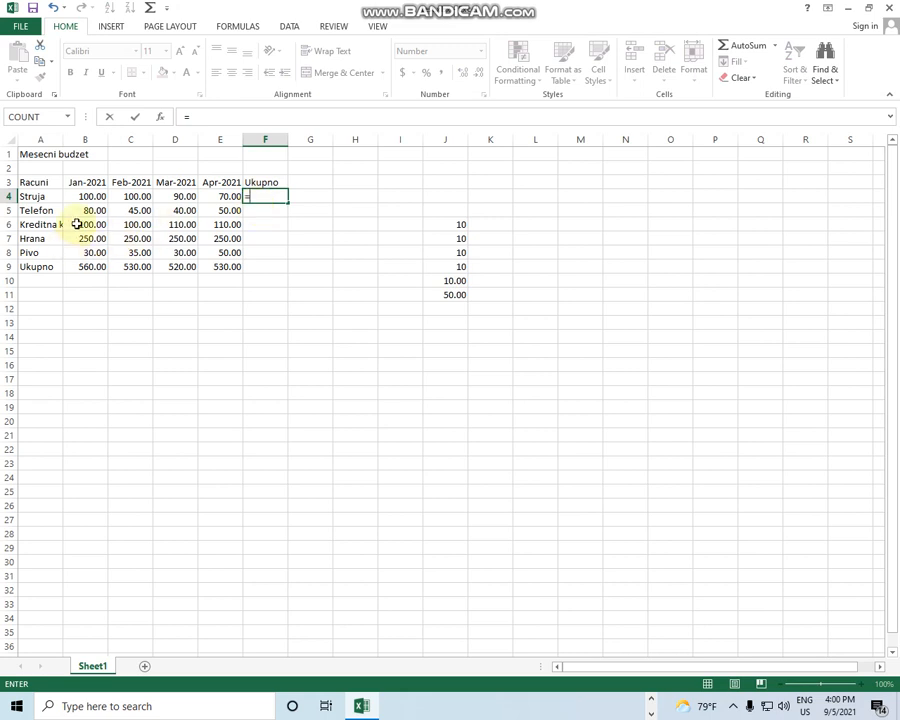
pyautogui.click(87, 201)
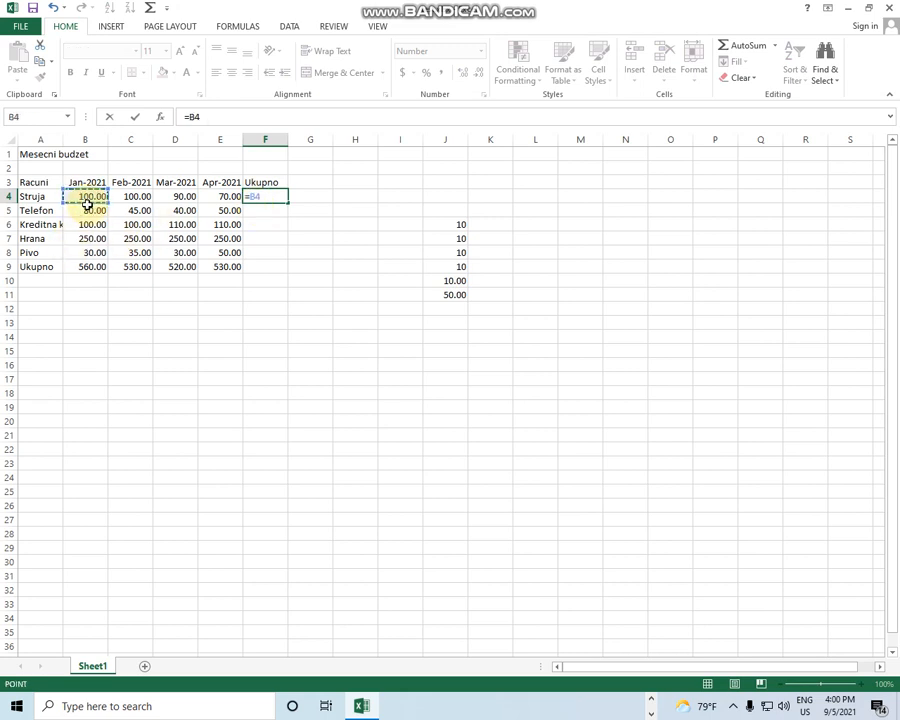
pyautogui.write('+')
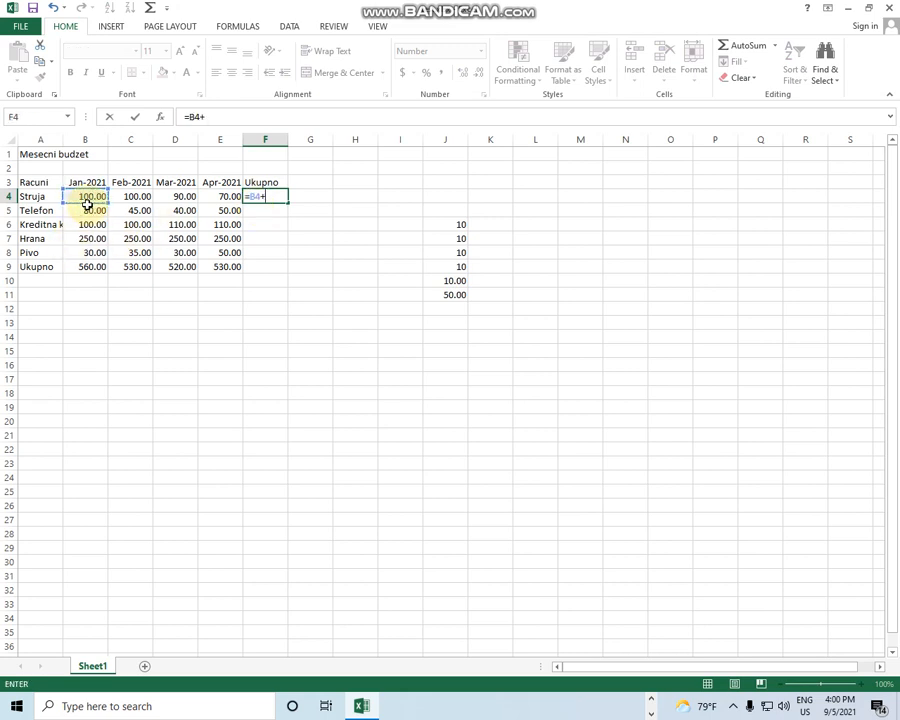
pyautogui.click(140, 196)
pyautogui.write('+')
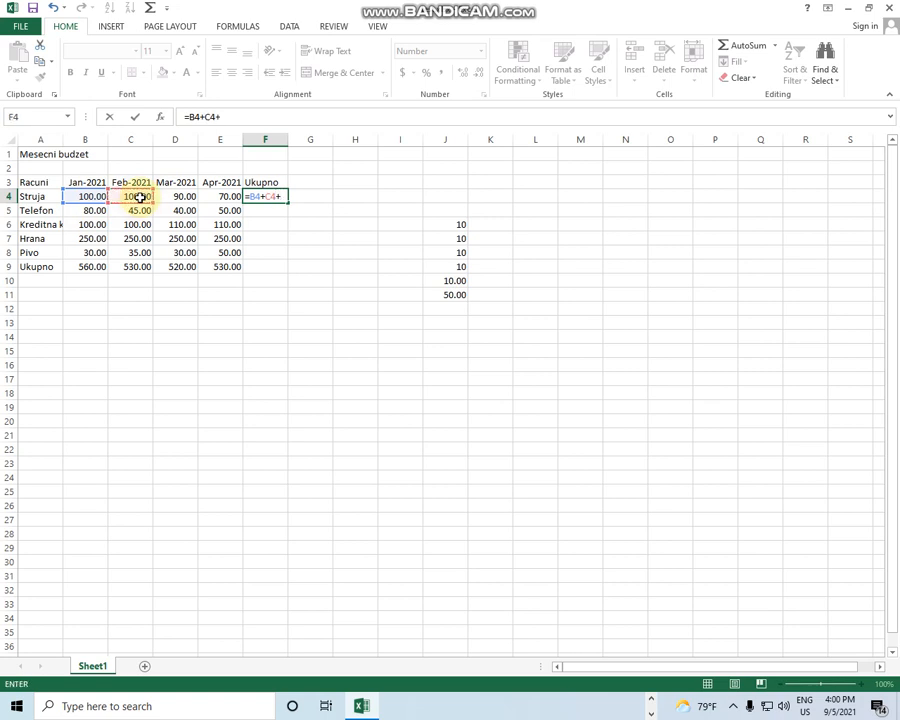
pyautogui.click(185, 197)
pyautogui.write('+')
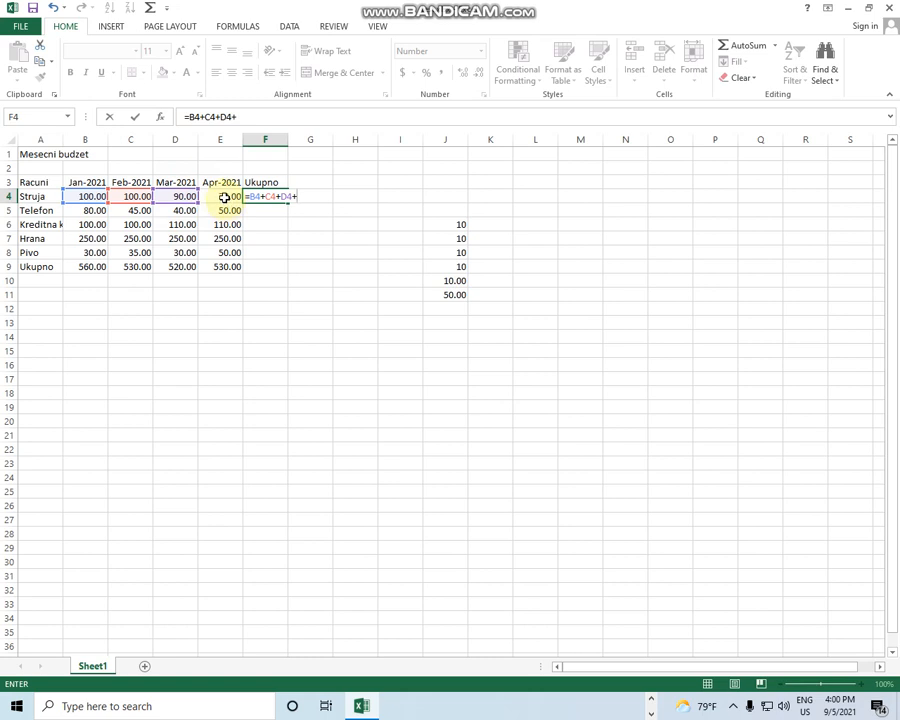
pyautogui.click(225, 197)
pyautogui.press('Return')
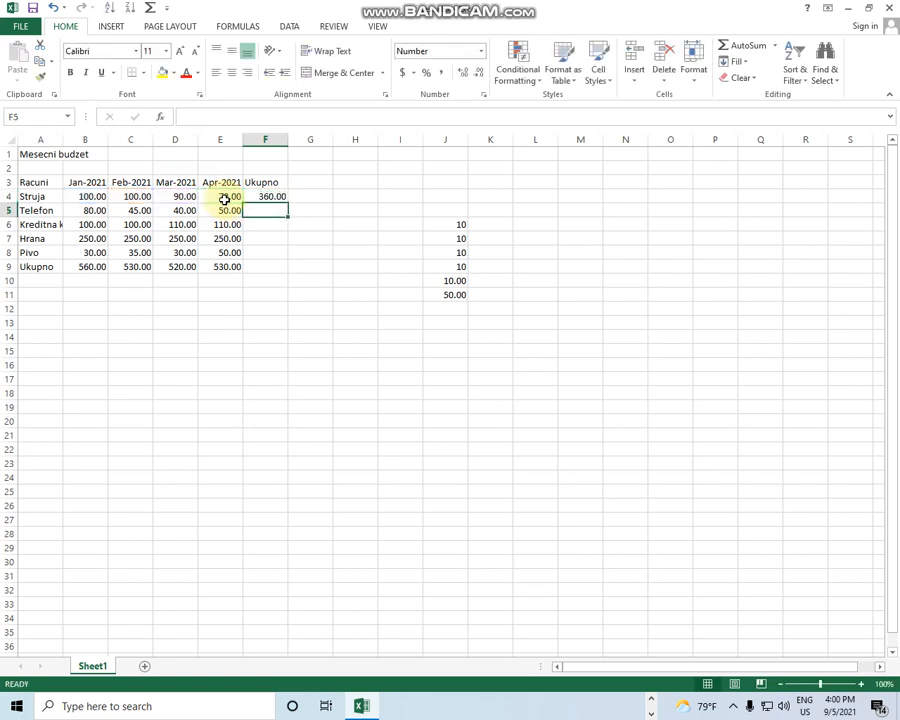
# Copy the Struja total formula from F4 into F5:F9 to fill the rest of the Ukupno column.
pyautogui.click(270, 197)
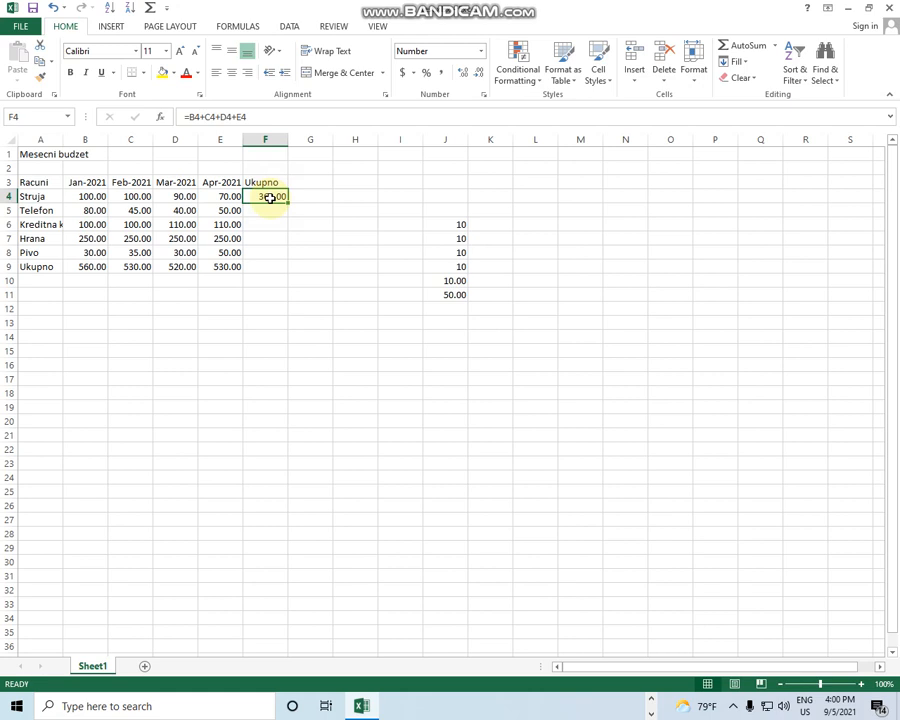
pyautogui.hotkey('ctrl', 'c')
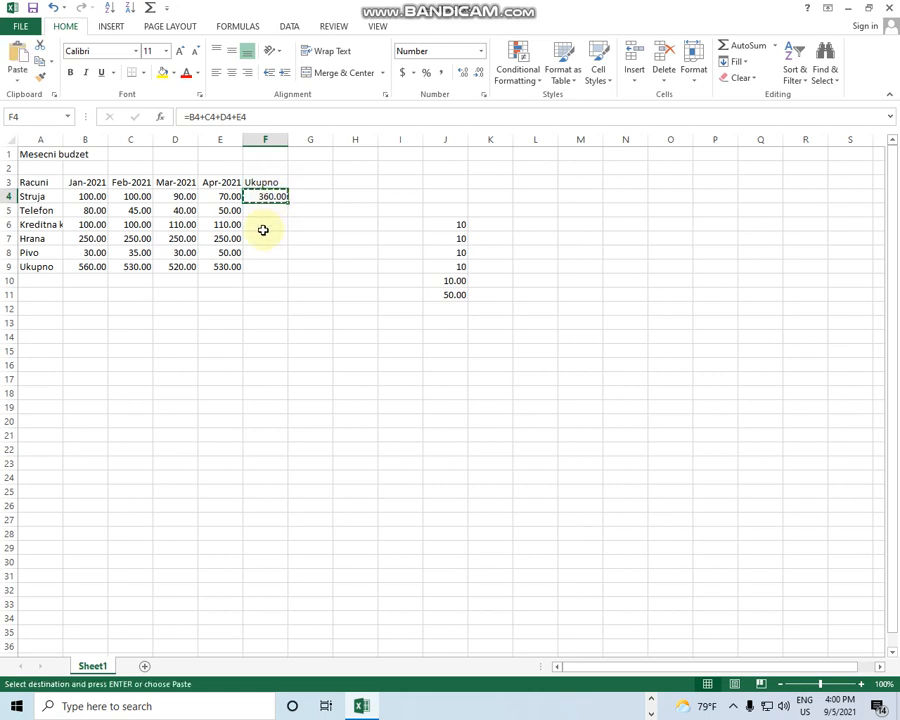
pyautogui.moveTo(269, 212); pyautogui.dragTo(272, 266)
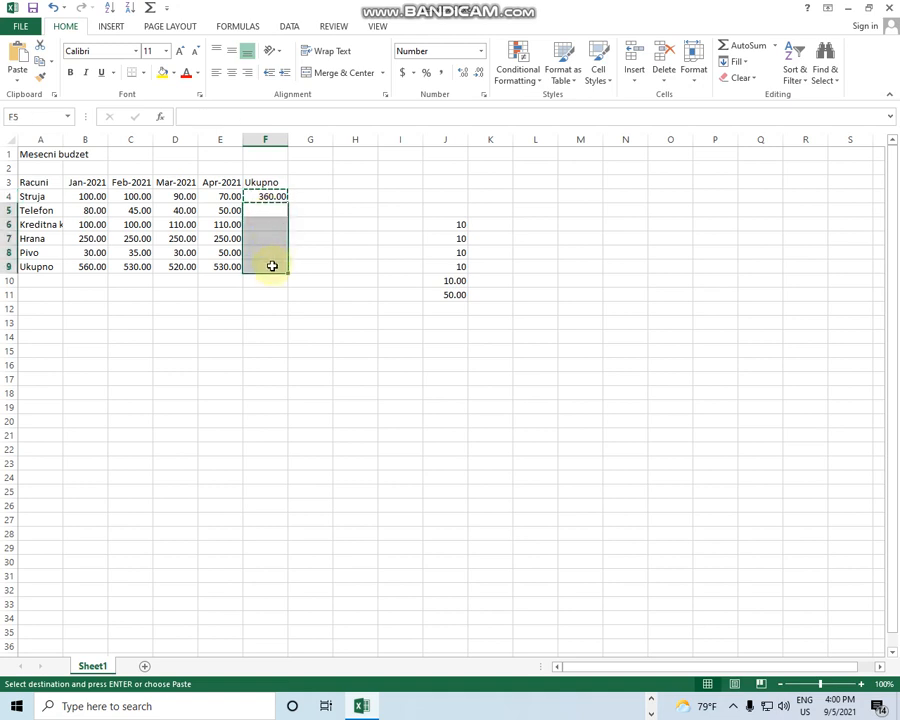
pyautogui.hotkey('ctrl', 'v')
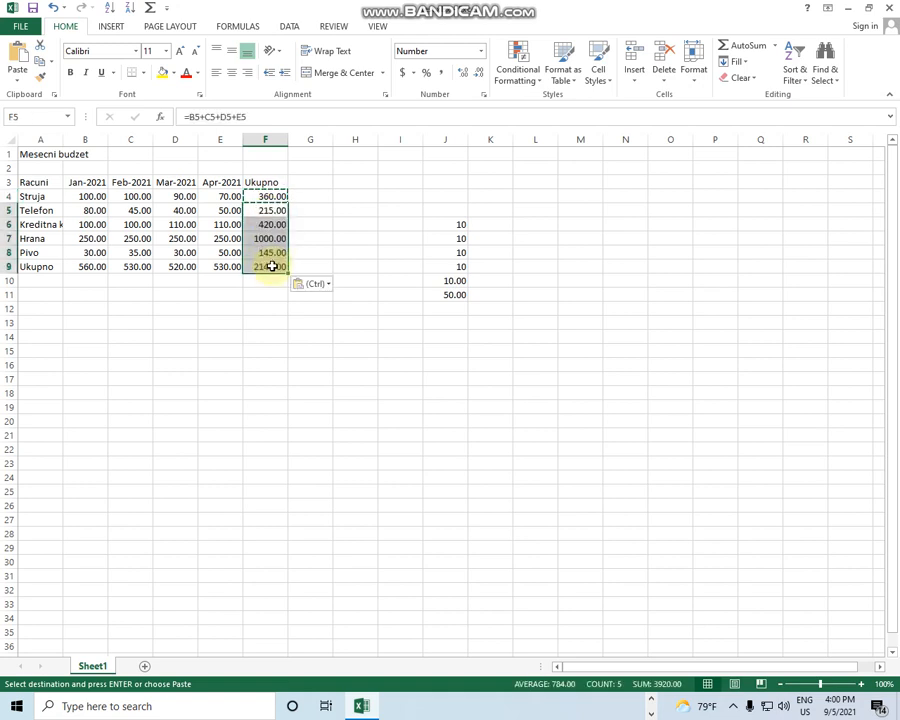
pyautogui.click(267, 292)
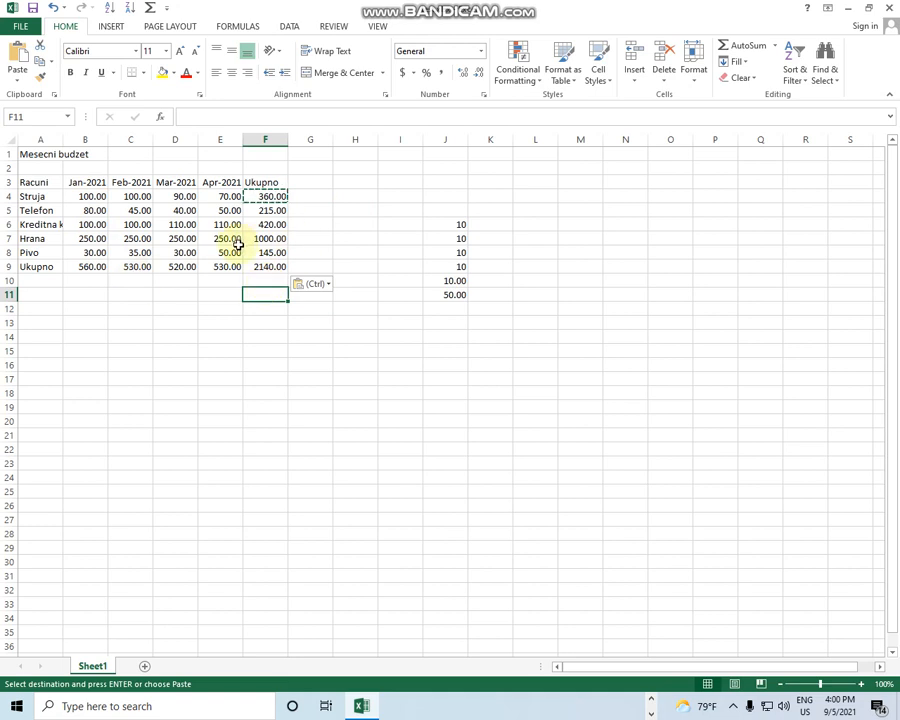
# Inspect which cells the row total formulas in F4 and F8 reference, leaving both formulas as they are.
pyautogui.doubleClick(278, 197)
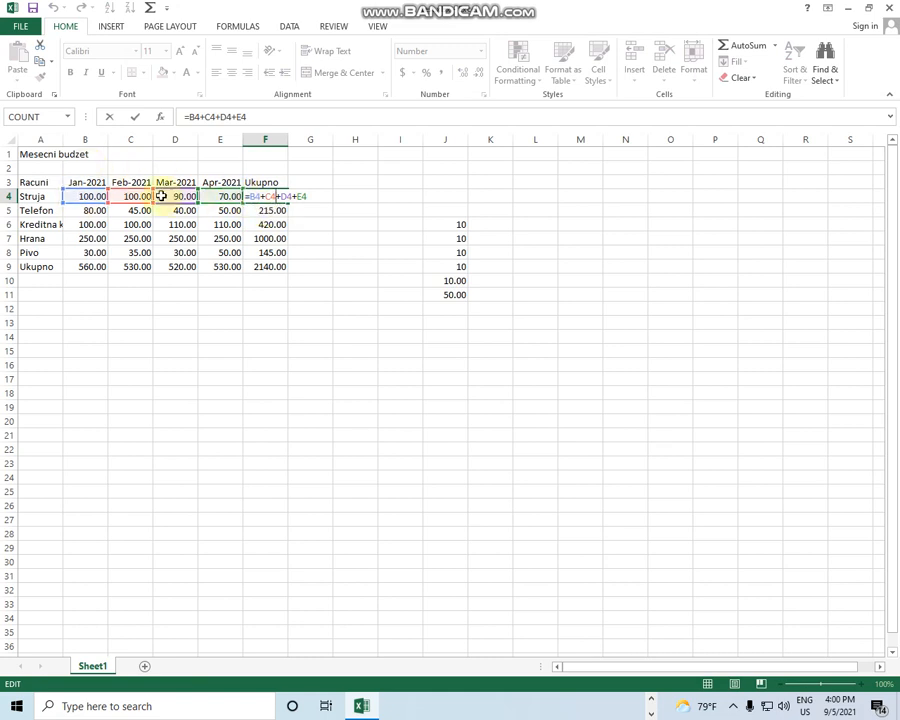
pyautogui.hotkey('ctrl', 'Return')
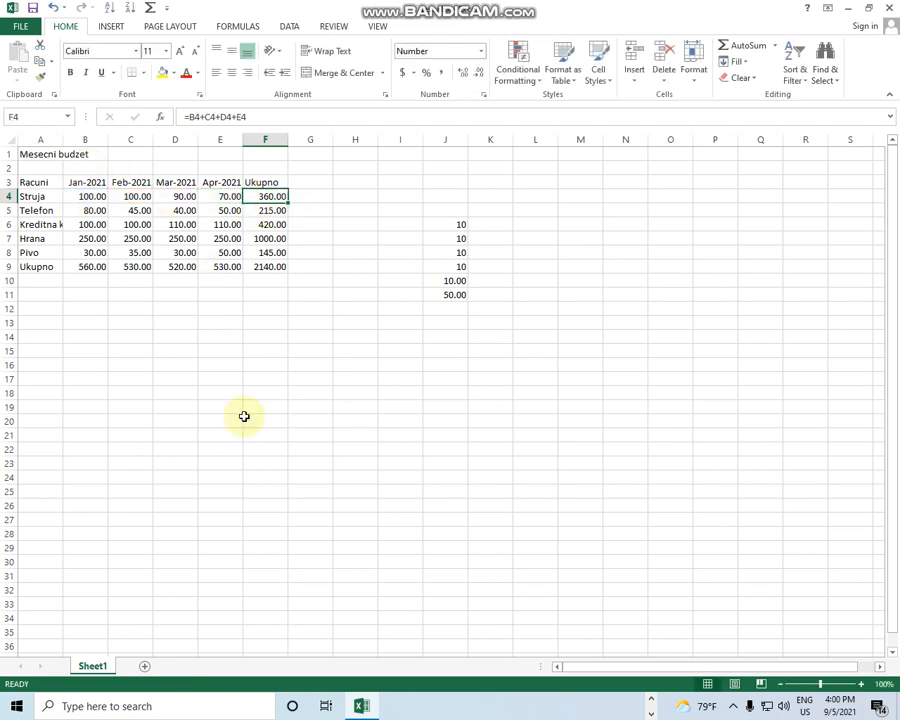
pyautogui.click(269, 261)
pyautogui.doubleClick(268, 260)
pyautogui.doubleClick(270, 255)
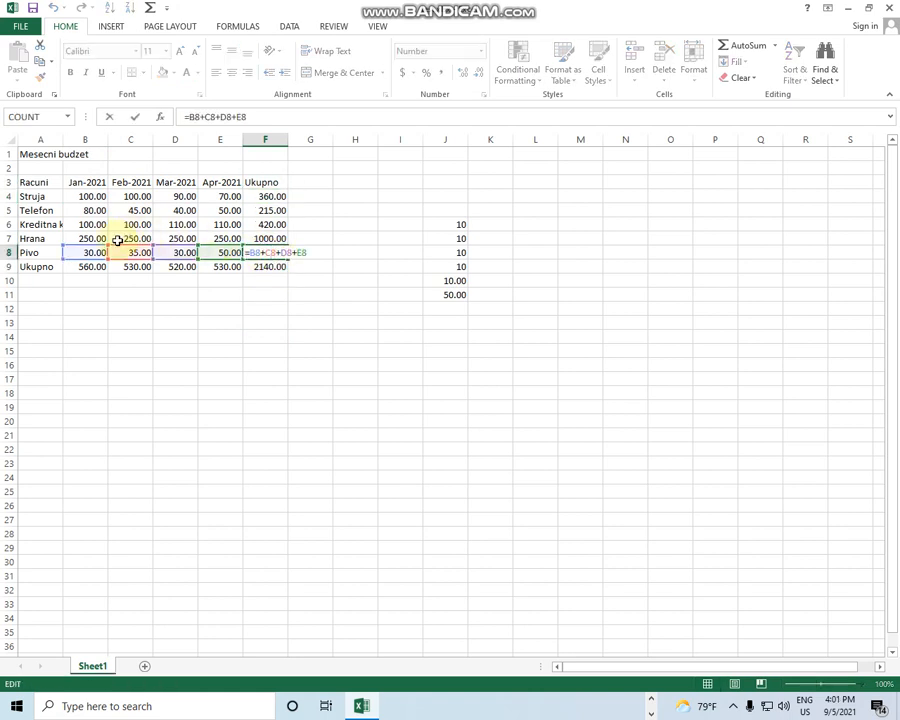
pyautogui.press('Escape')
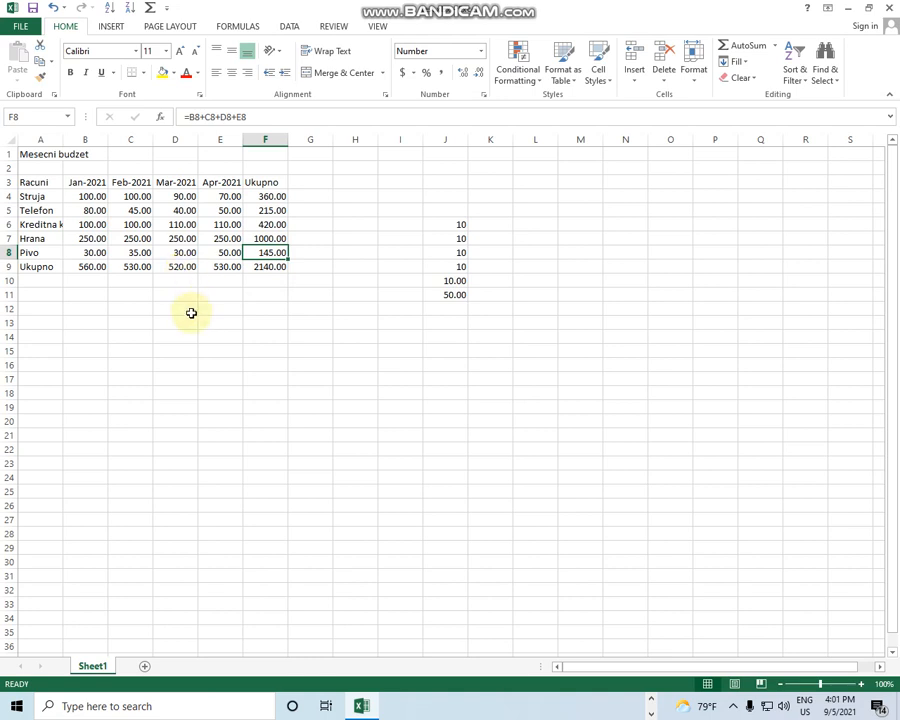
# Add the column heading Procenat in G3.
pyautogui.click(300, 185)
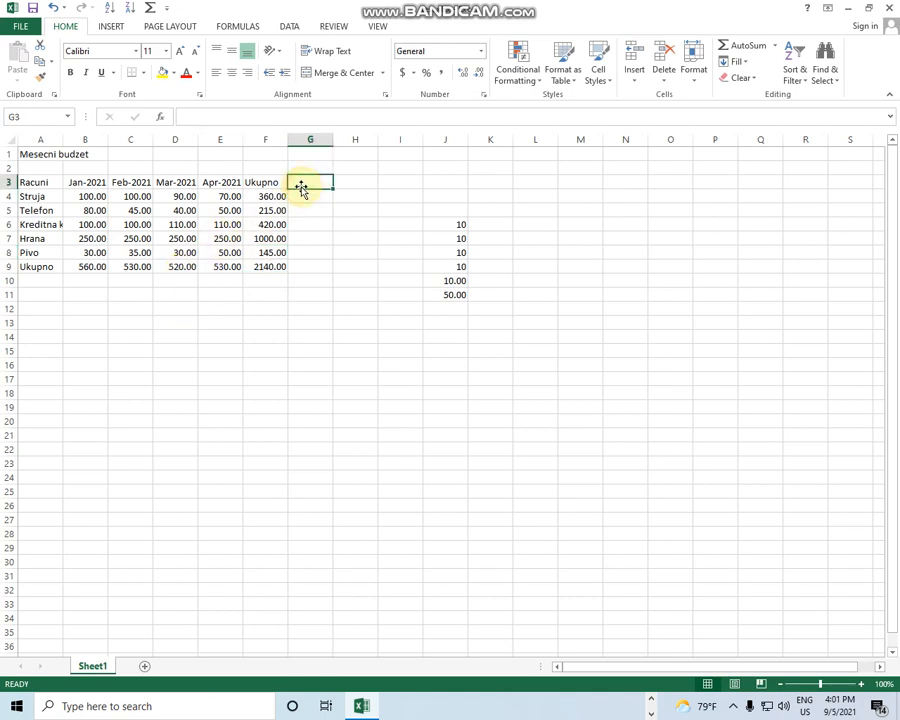
pyautogui.write('P')
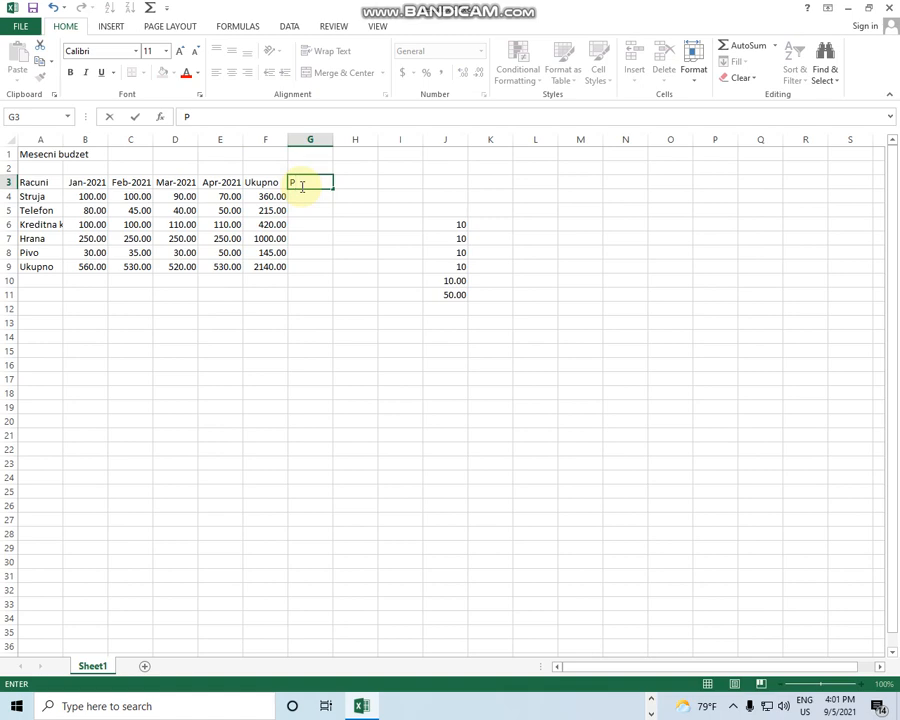
pyautogui.write('rocenat')
pyautogui.press('Return')
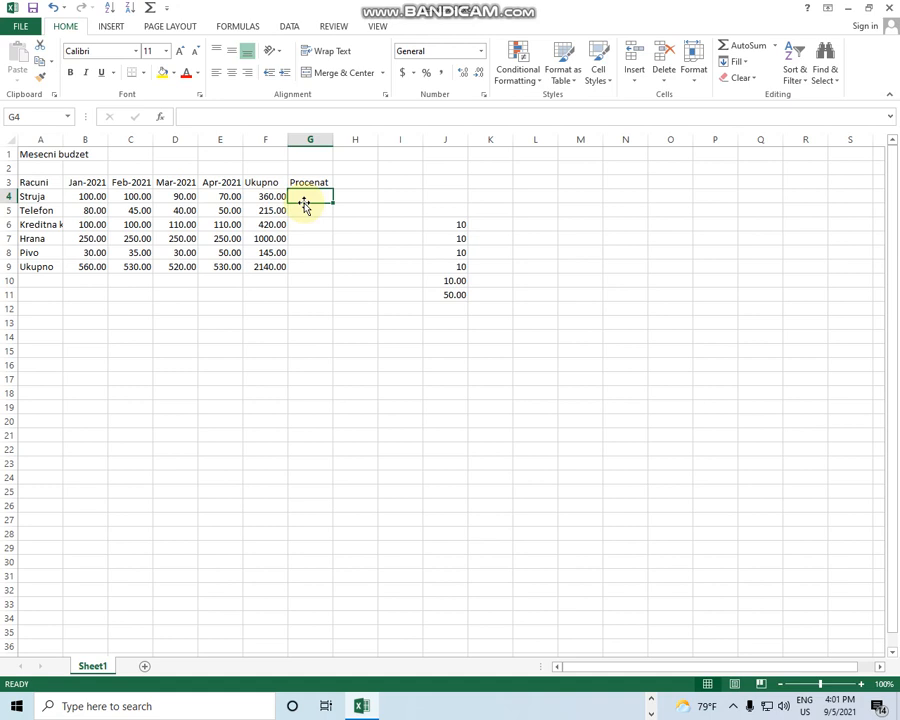
# Enter the formula =F4/F9 in G4 to calculate Struja's share of the overall total.
pyautogui.write('=')
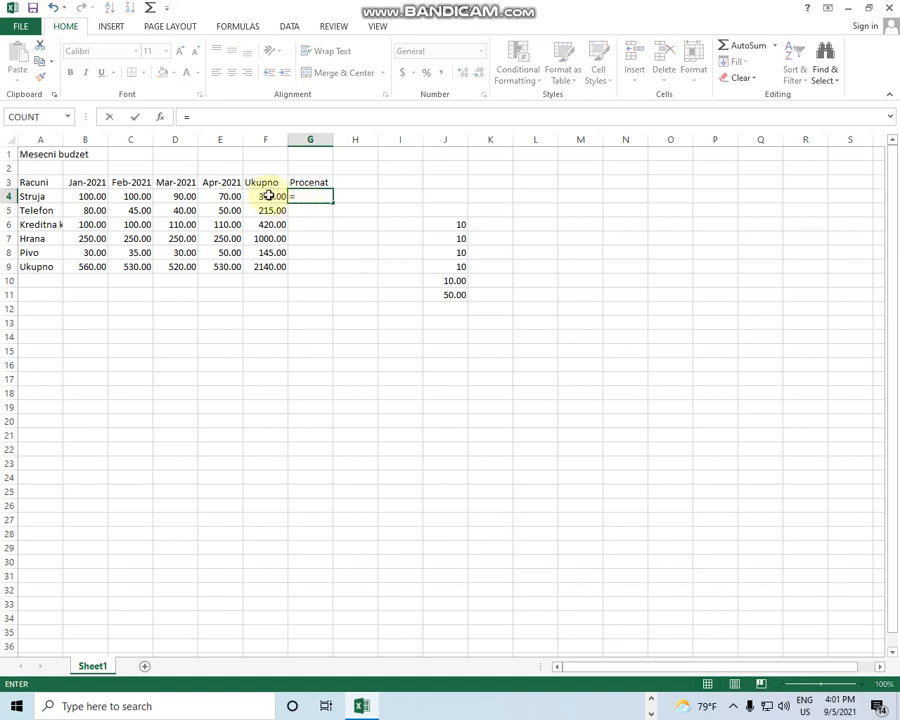
pyautogui.click(269, 196)
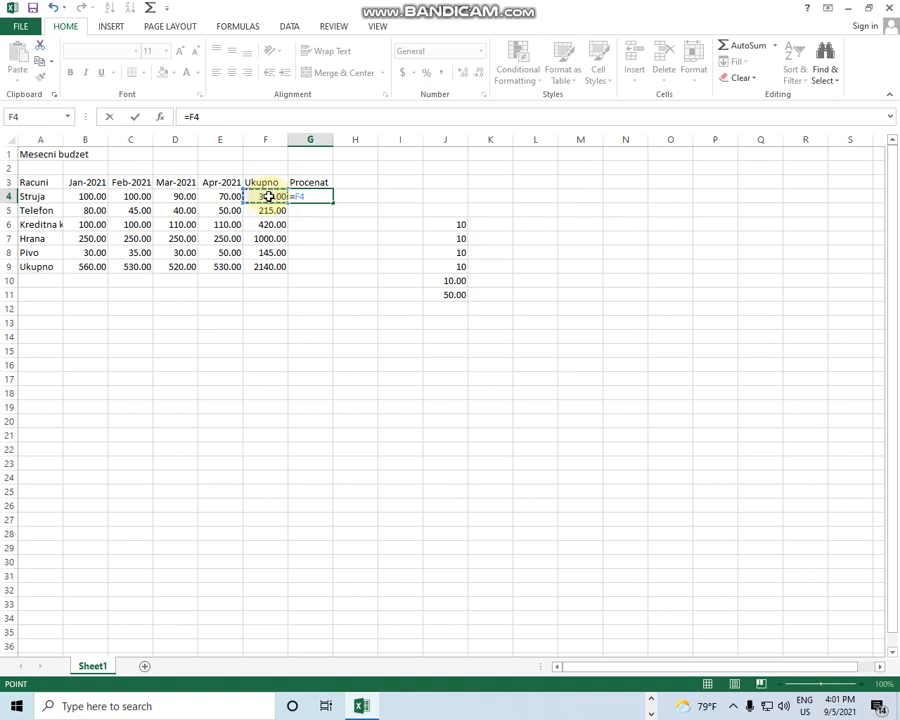
pyautogui.write('/')
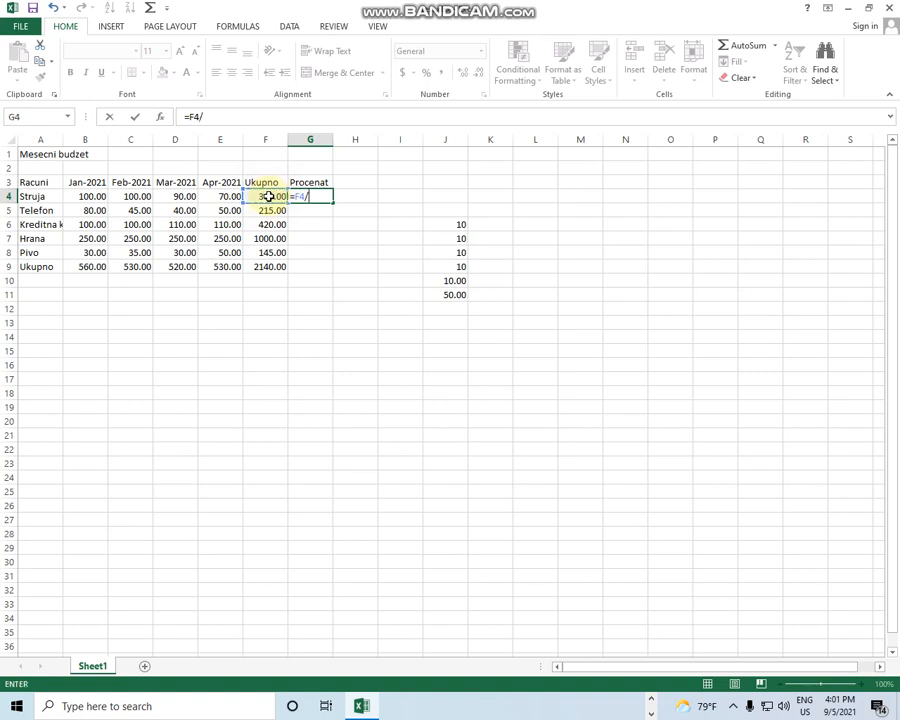
pyautogui.click(264, 267)
pyautogui.press('Return')
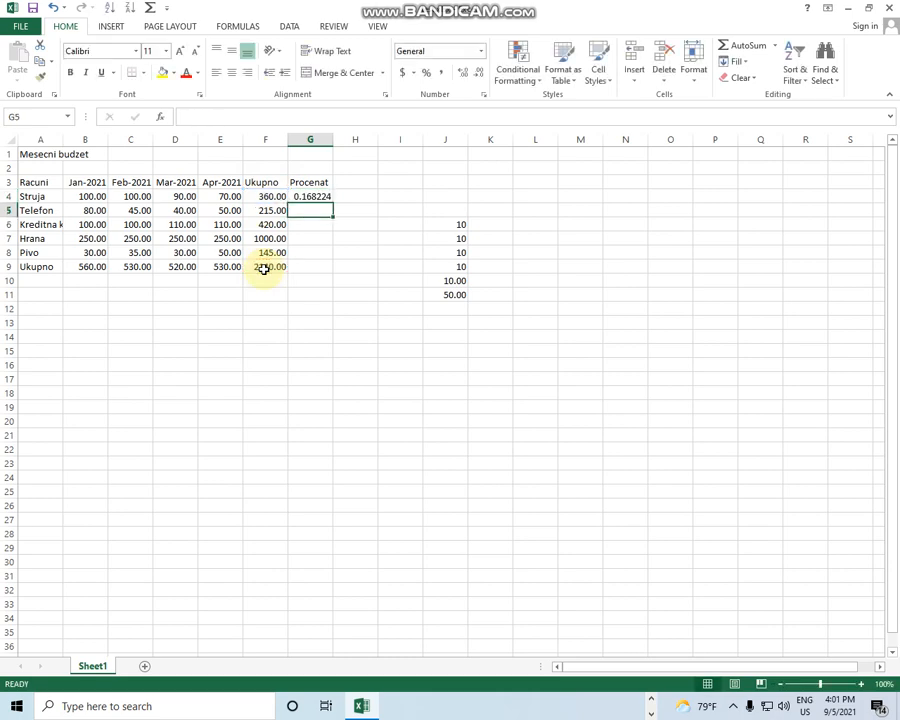
# Copy the percentage formula from G4 into G5 for the Telefon row.
pyautogui.click(316, 196)
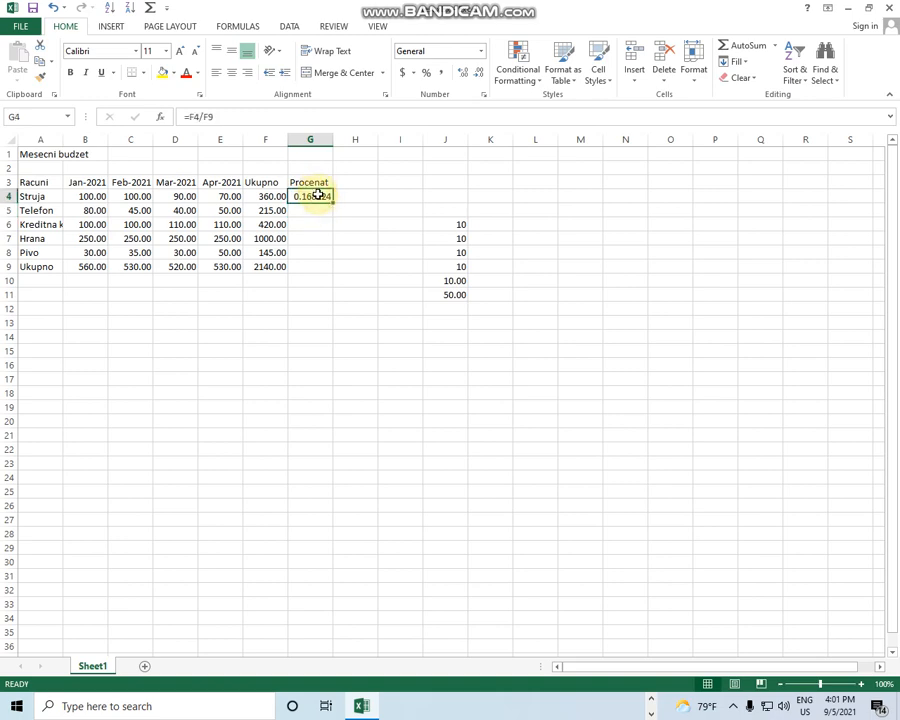
pyautogui.hotkey('ctrl', 'c')
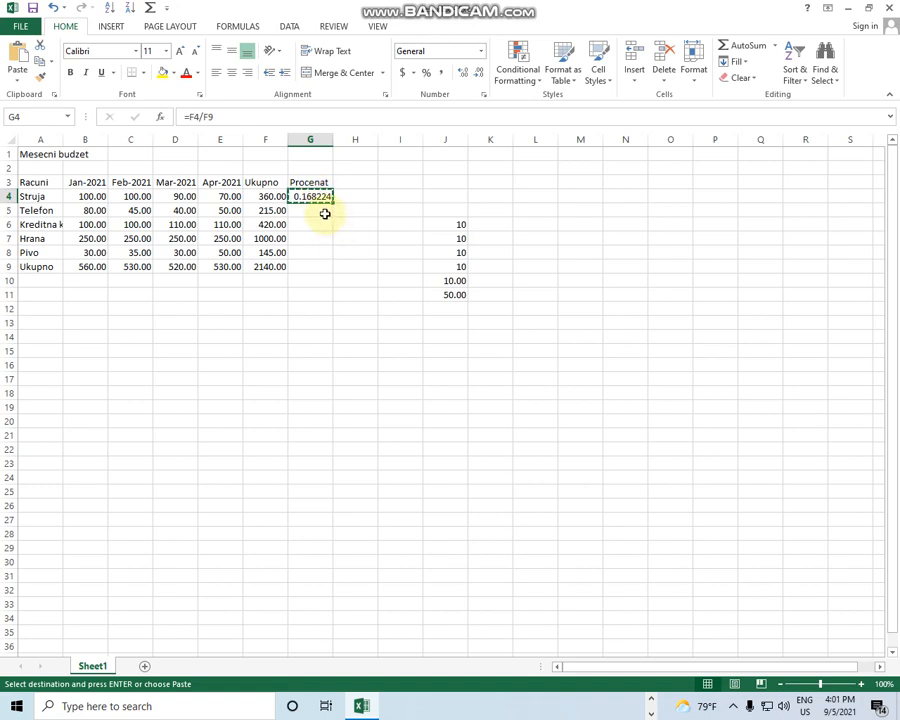
pyautogui.click(324, 215)
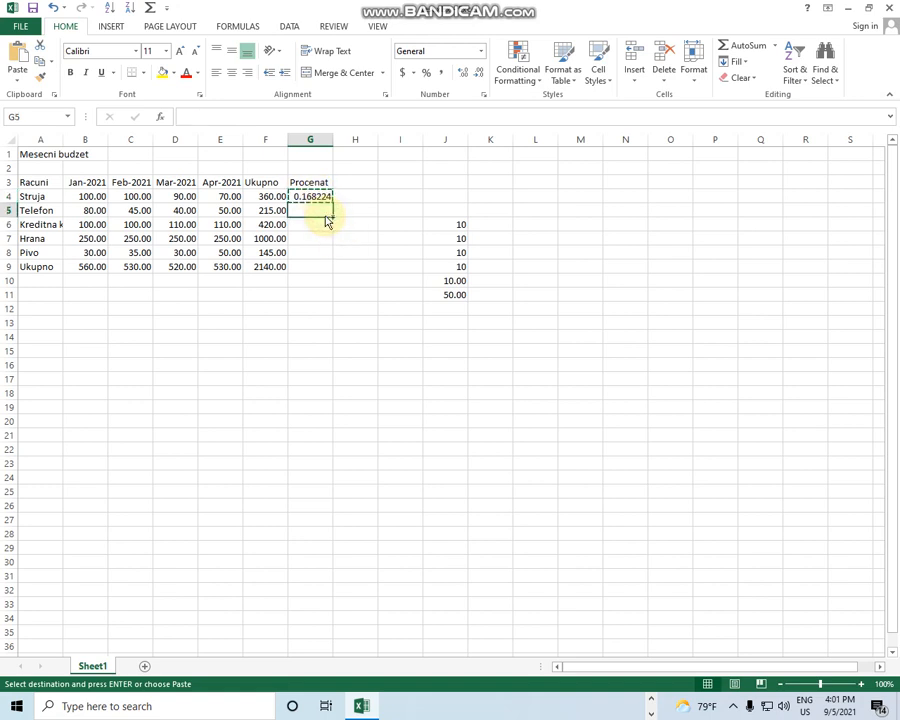
pyautogui.hotkey('ctrl', 'v')
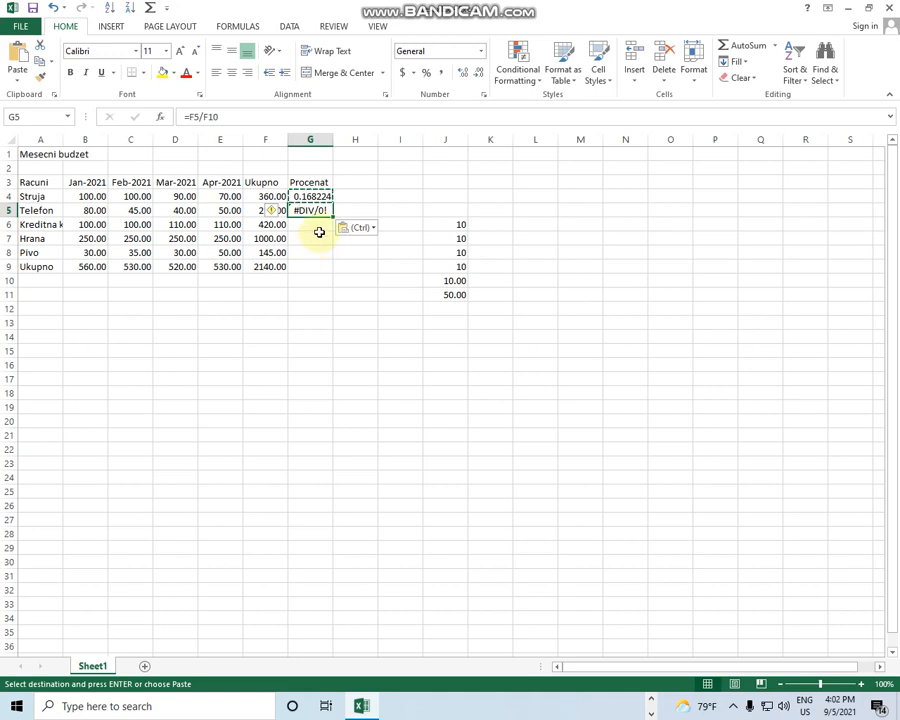
# Copy the percentage formula from G4 into G6:G9 for the remaining rows.
pyautogui.click(311, 197)
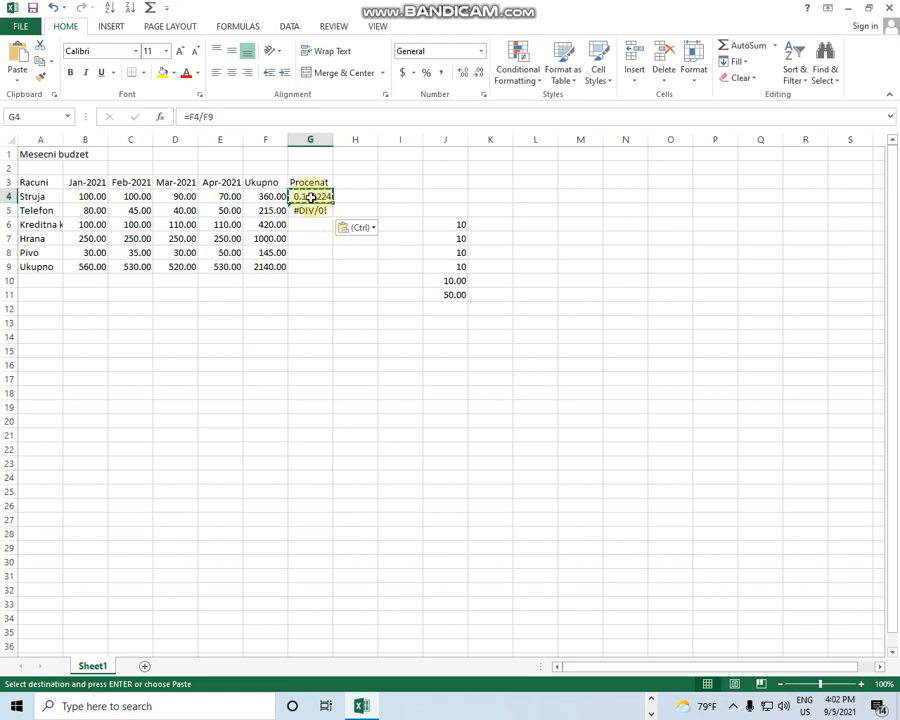
pyautogui.hotkey('ctrl', 'c')
pyautogui.moveTo(310, 226); pyautogui.dragTo(309, 264)
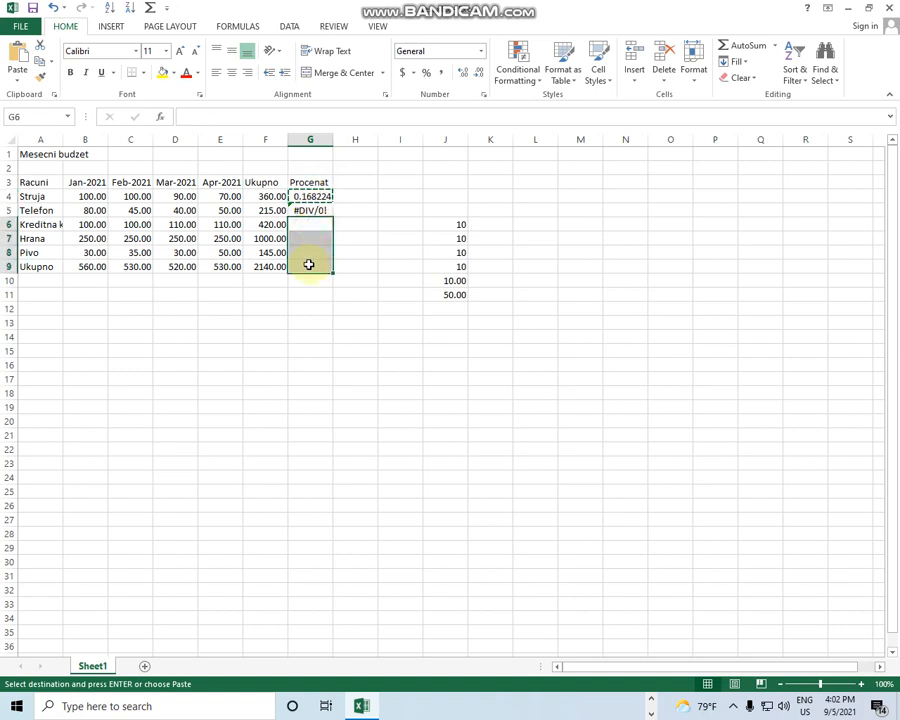
pyautogui.hotkey('ctrl', 'v')
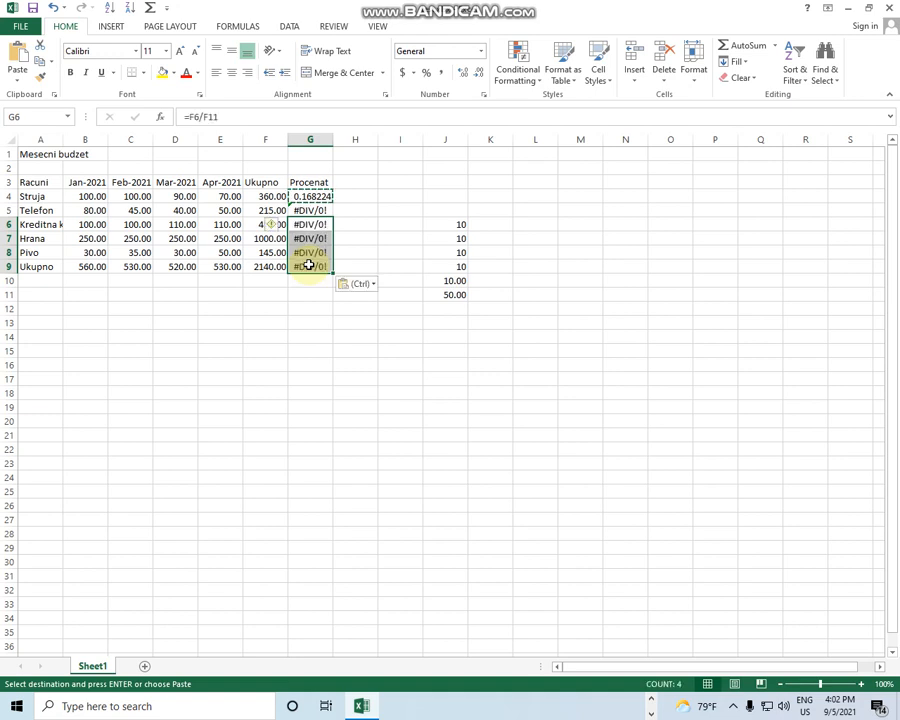
pyautogui.click(325, 305)
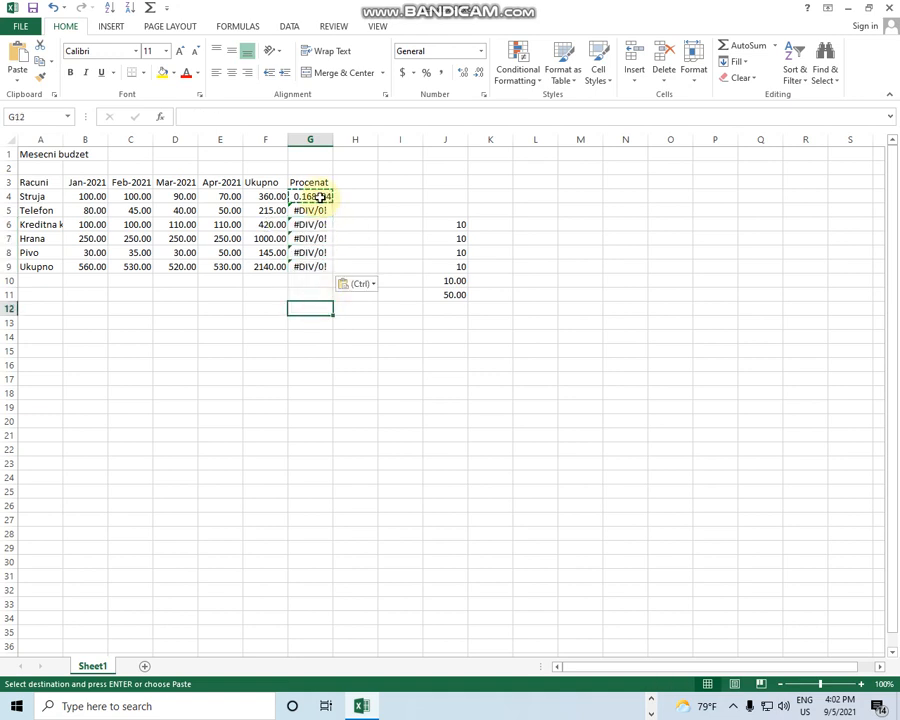
# Inspect the cell references in the percentage formulas in G4 and G5, keeping both formulas as entered.
pyautogui.doubleClick(318, 197)
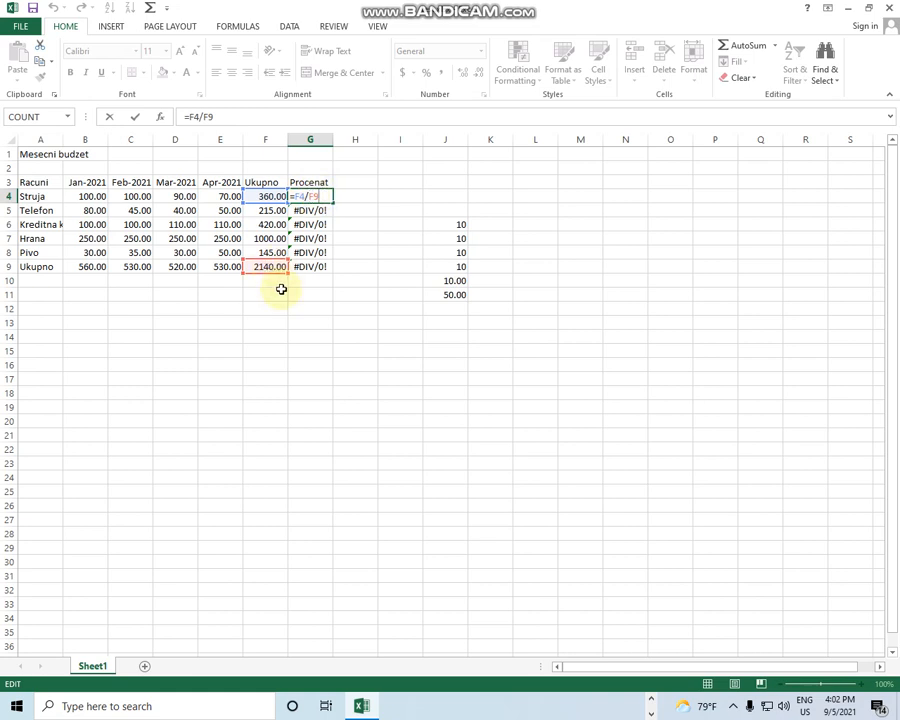
pyautogui.hotkey('ctrl', 'Return')
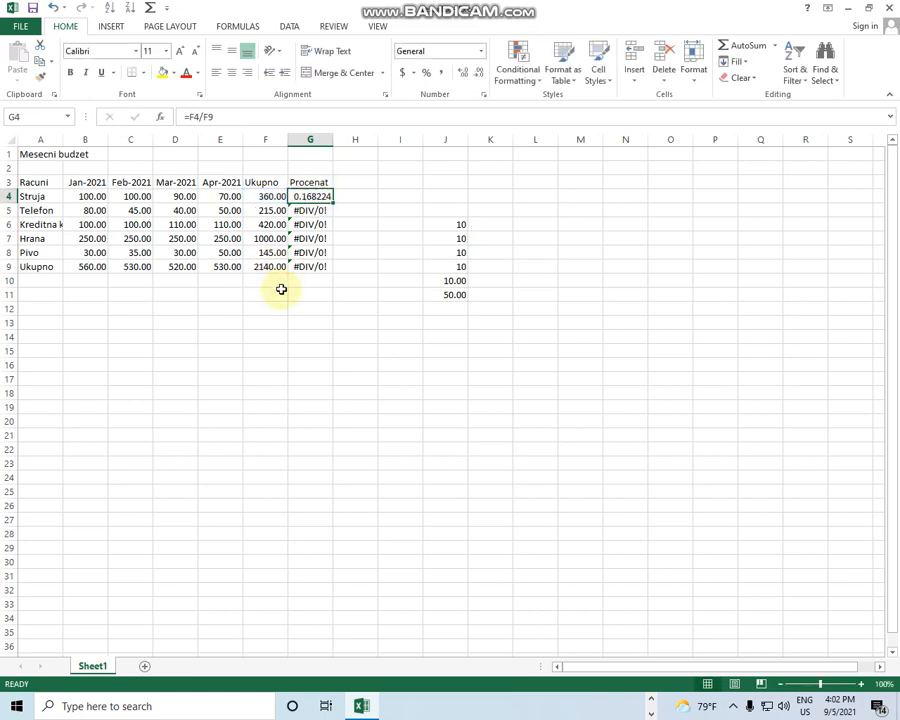
pyautogui.doubleClick(315, 209)
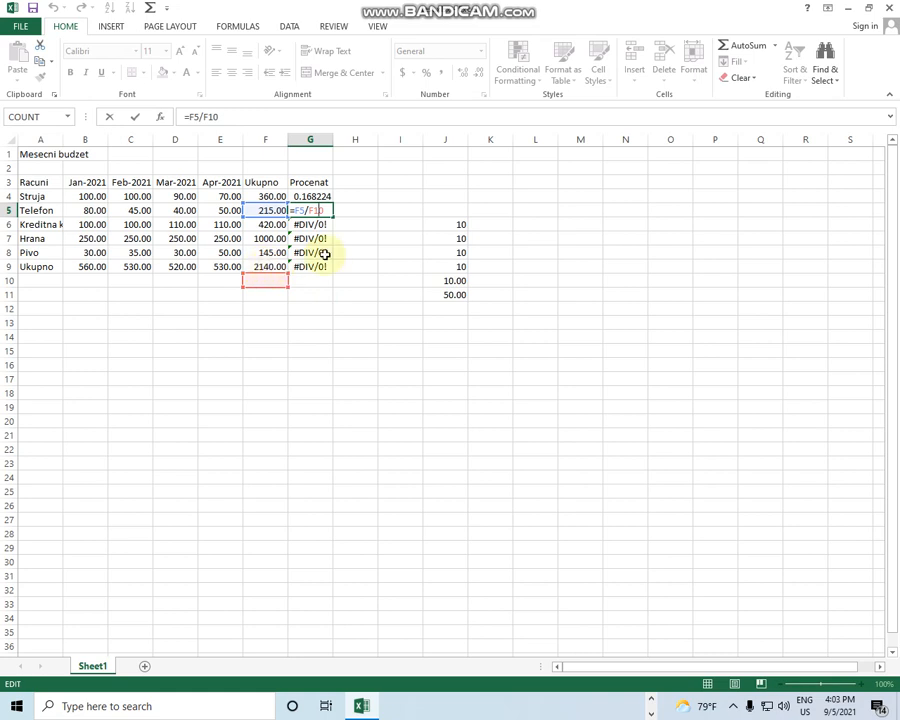
pyautogui.hotkey('ctrl', 'Return')
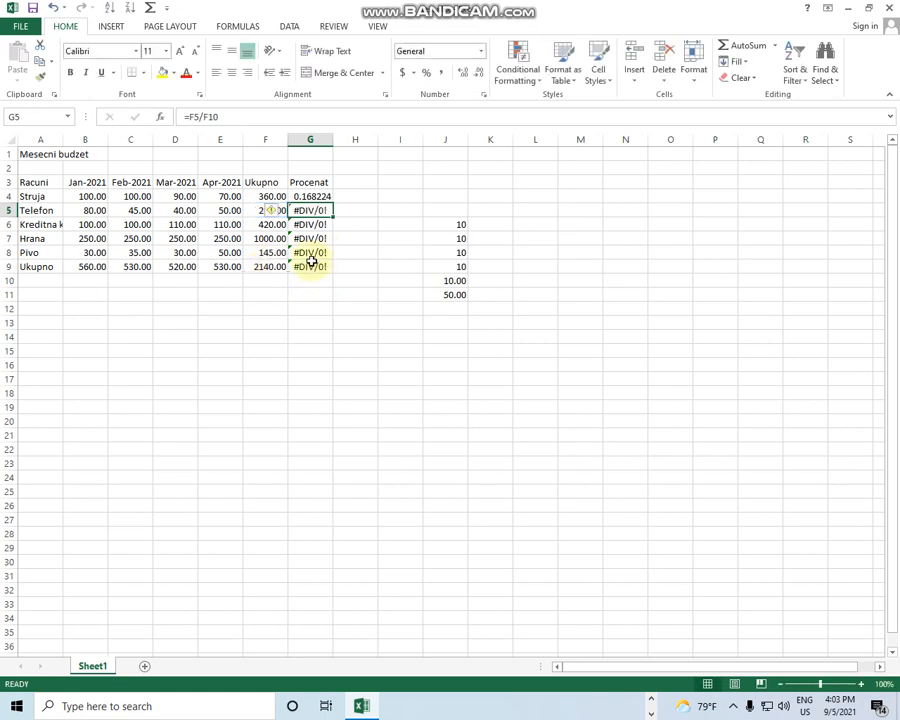
# Check the cell references in G8's percentage formula and make the total reference in G4 absolute with =F4/$F$9.
pyautogui.doubleClick(310, 257)
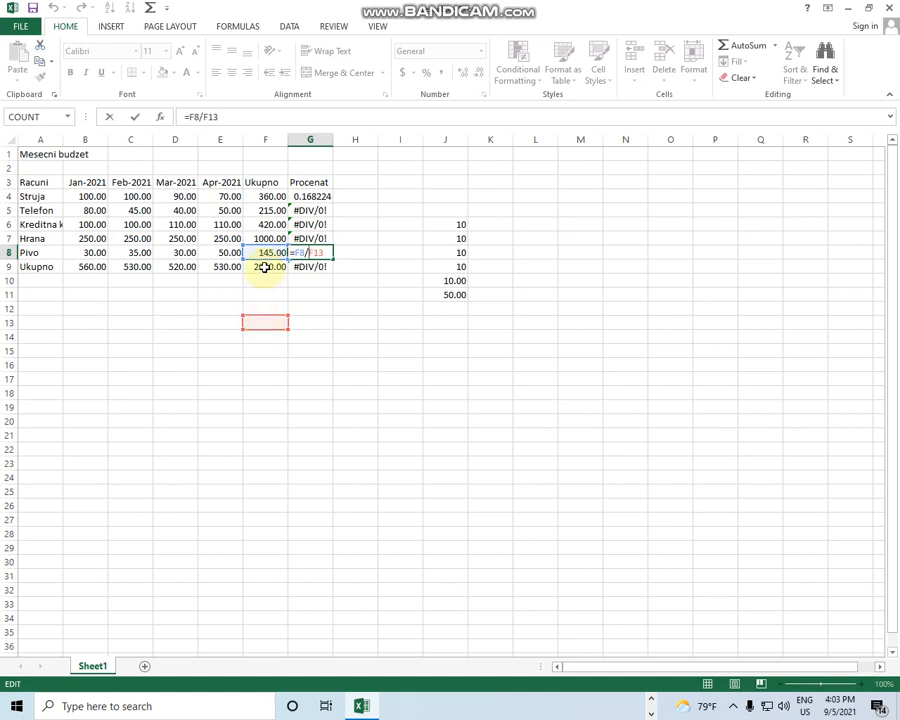
pyautogui.hotkey('ctrl', 'Return')
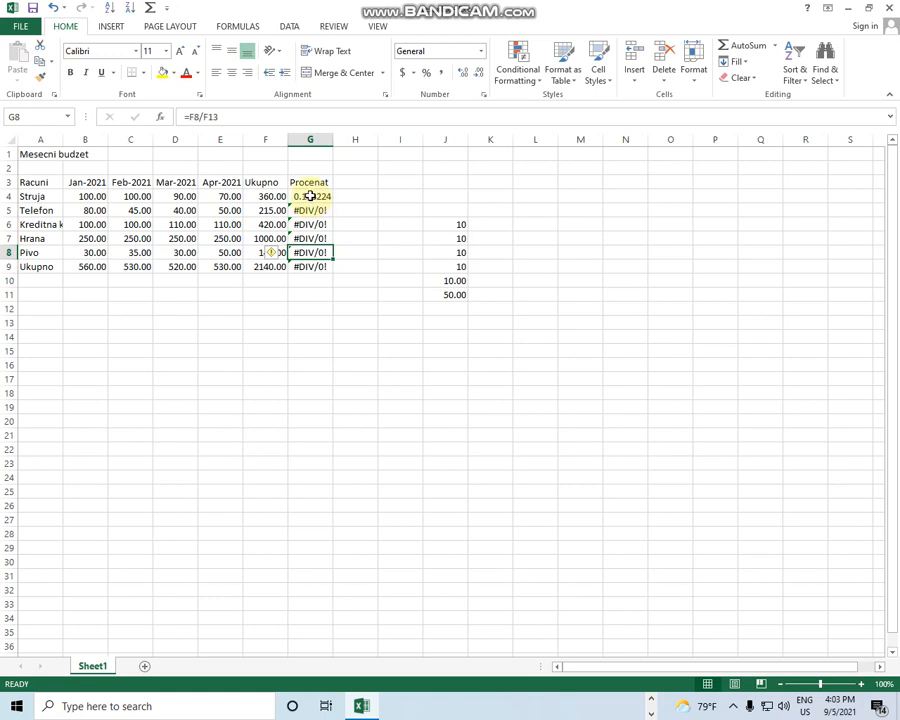
pyautogui.doubleClick(311, 197)
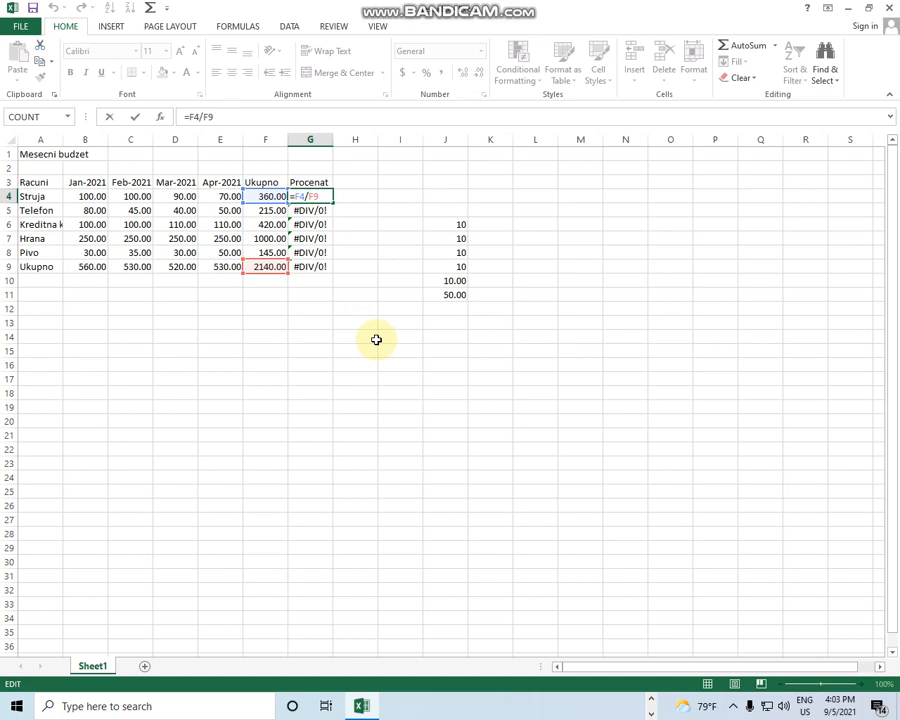
pyautogui.write('$F$')
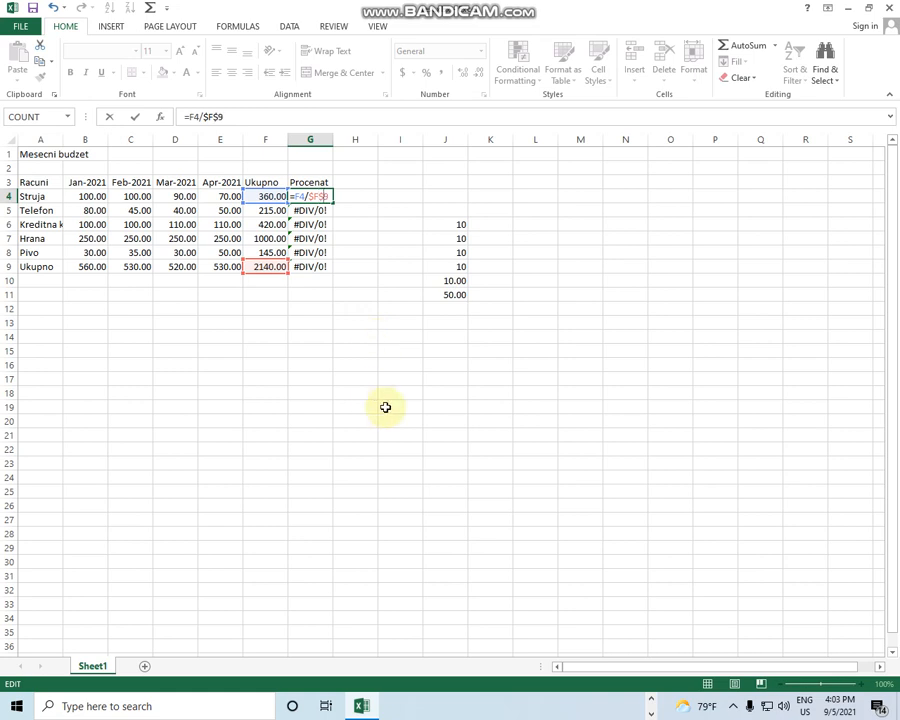
pyautogui.press('Return')
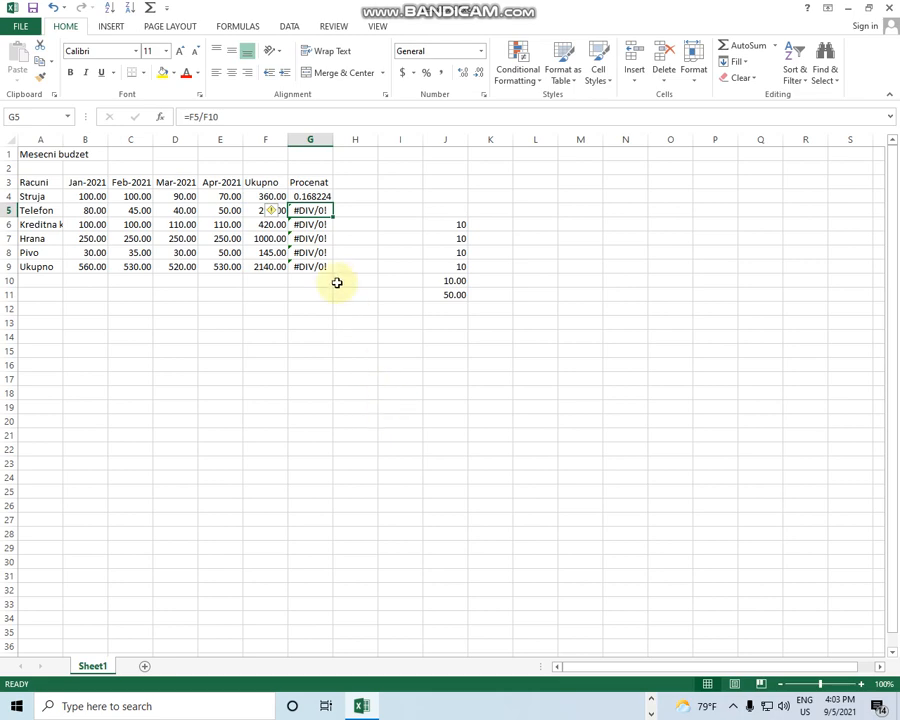
# Copy the percentage formula with the absolute reference from G4 into G5:G9, replacing the faulty formulas.
pyautogui.click(313, 195)
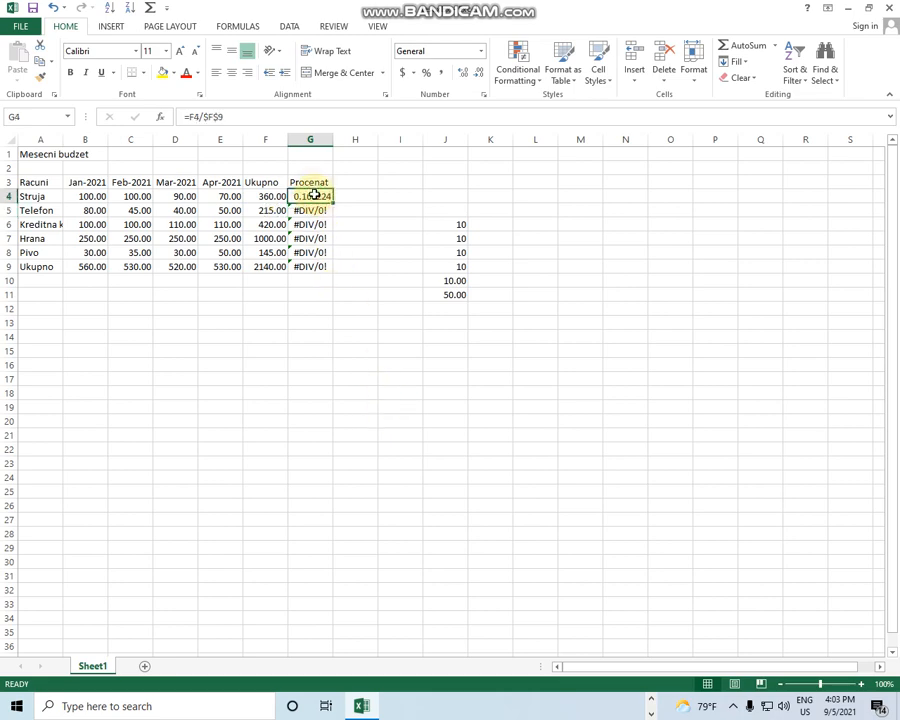
pyautogui.hotkey('ctrl', 'c')
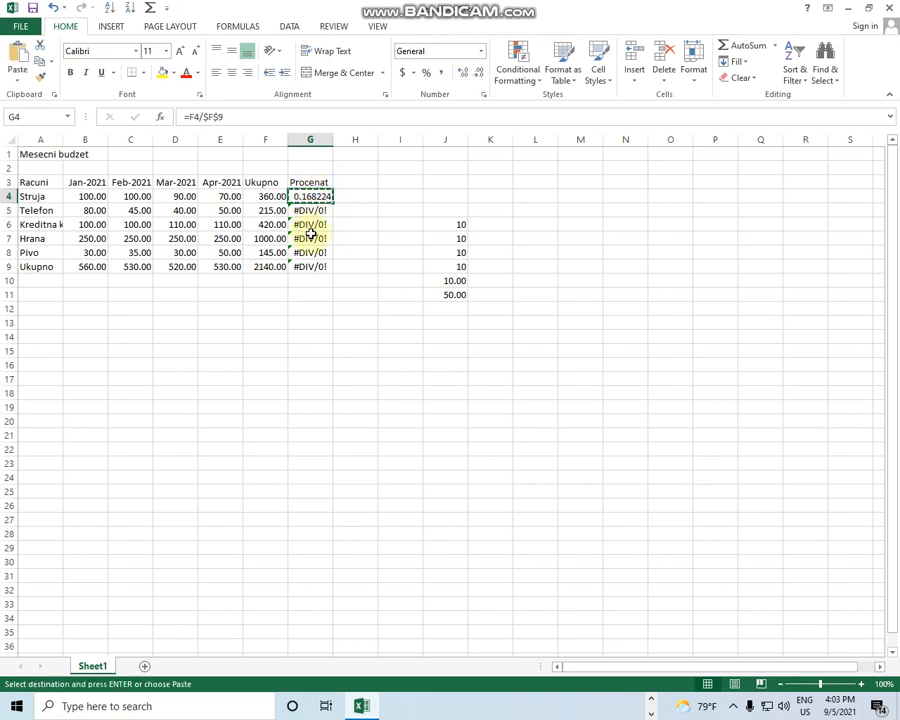
pyautogui.moveTo(317, 210); pyautogui.dragTo(311, 260)
pyautogui.hotkey('ctrl', 'v')
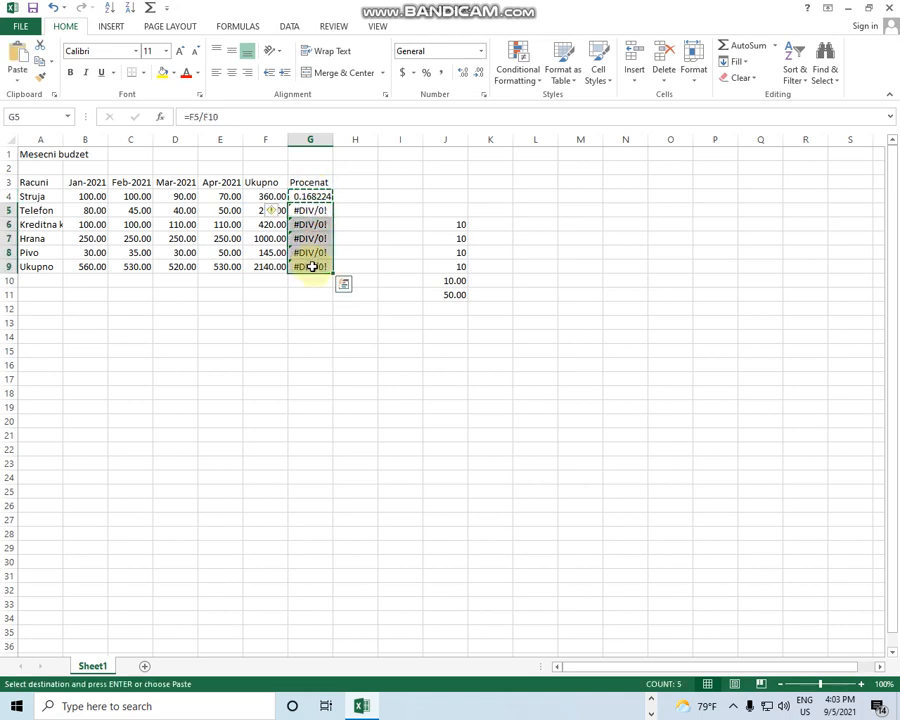
pyautogui.hotkey('ctrl', 'v')
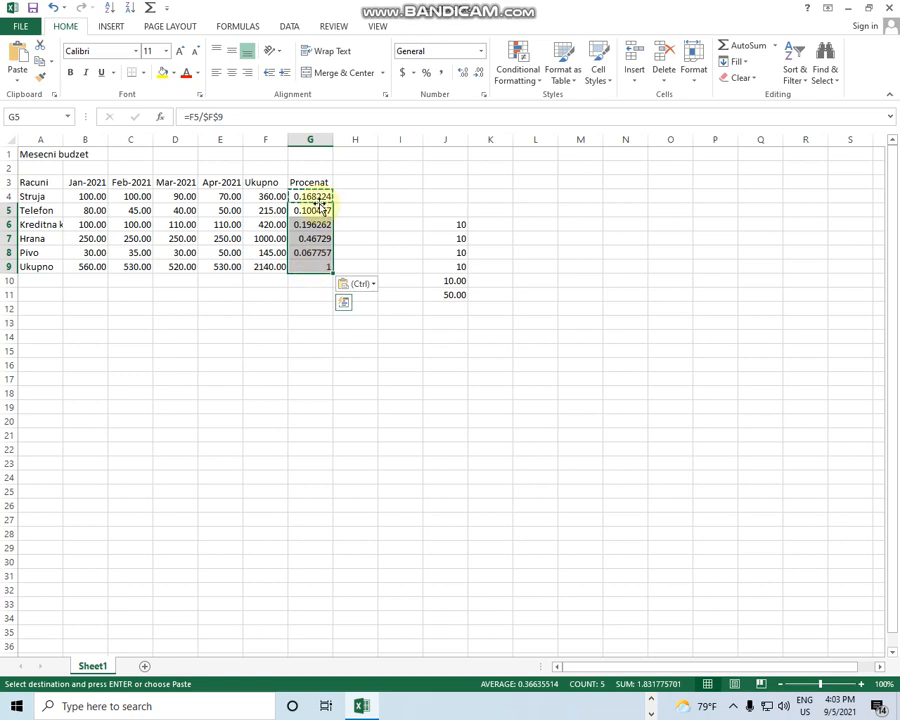
pyautogui.click(318, 265)
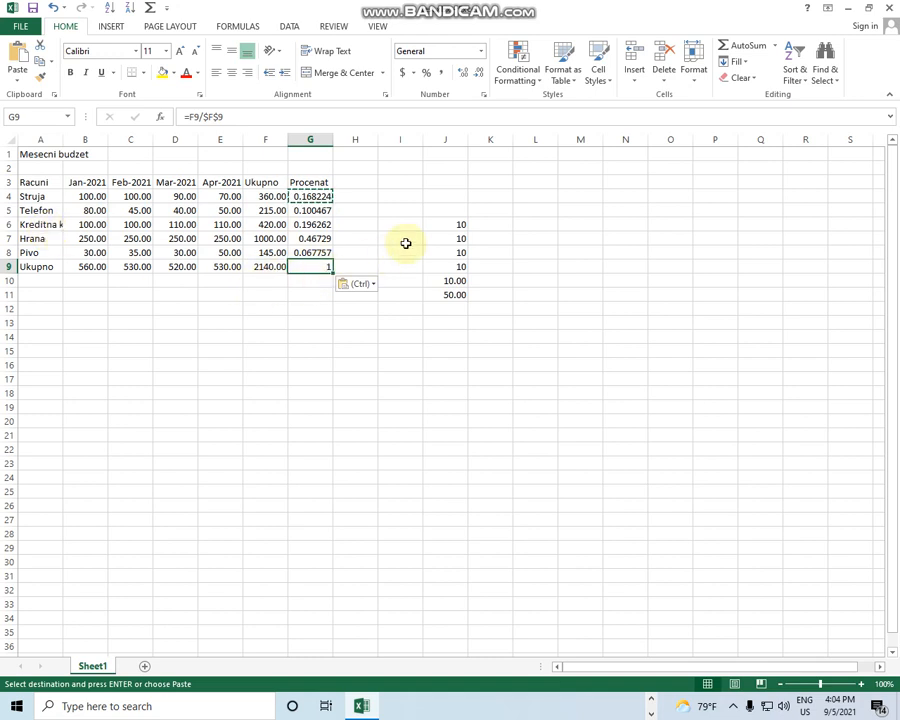
# Clear the leftover example numbers from cells J6:J11.
pyautogui.moveTo(446, 226); pyautogui.dragTo(447, 303)
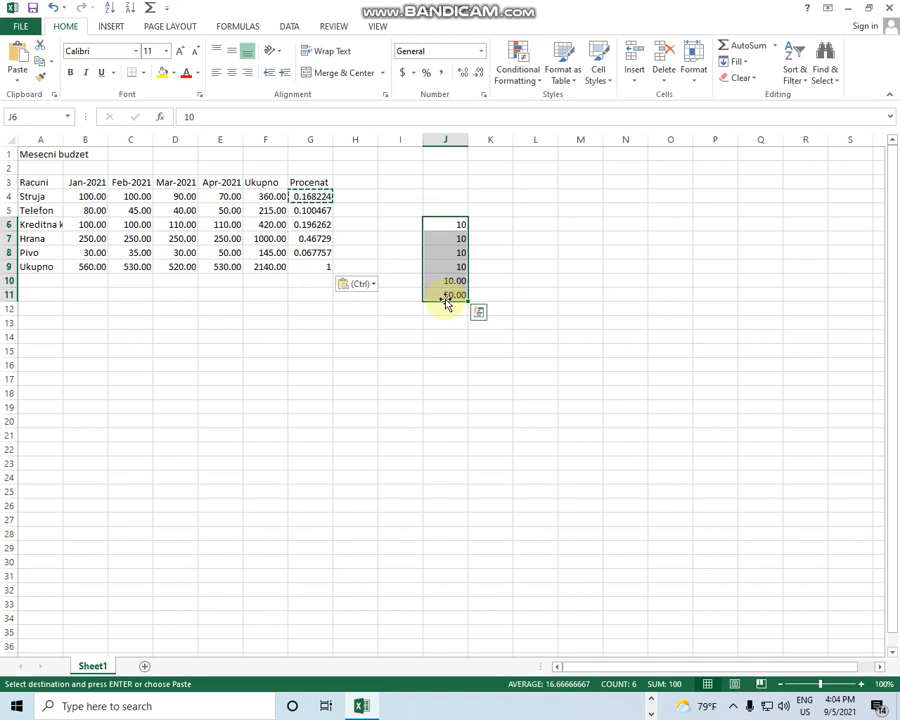
pyautogui.press('Delete')
pyautogui.click(277, 300)
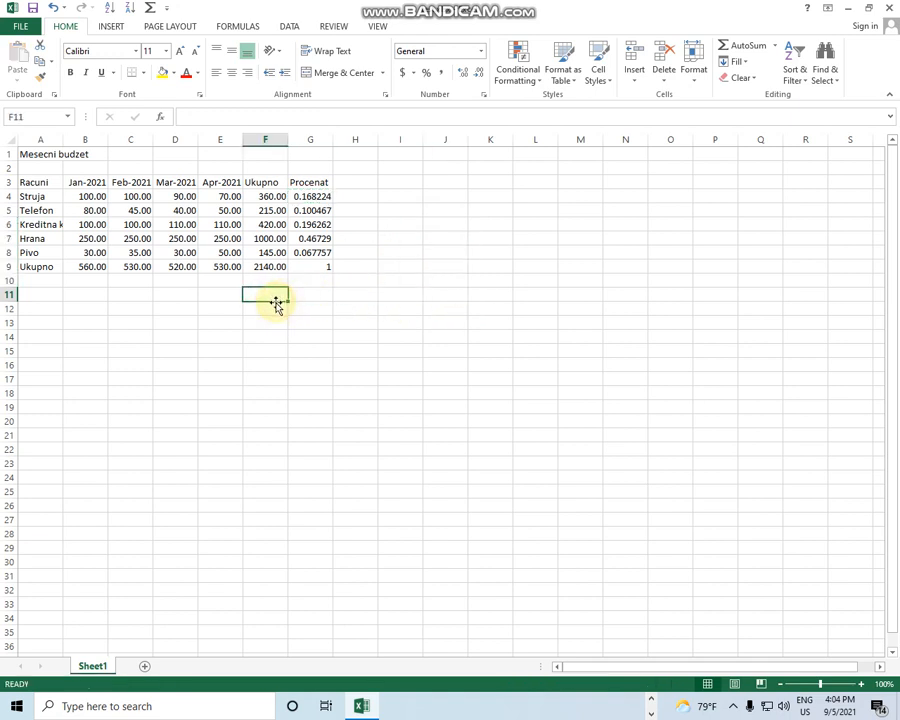
# Inspect the relative and absolute references in the percentage formula in G6, keeping the formula as entered.
pyautogui.click(309, 225)
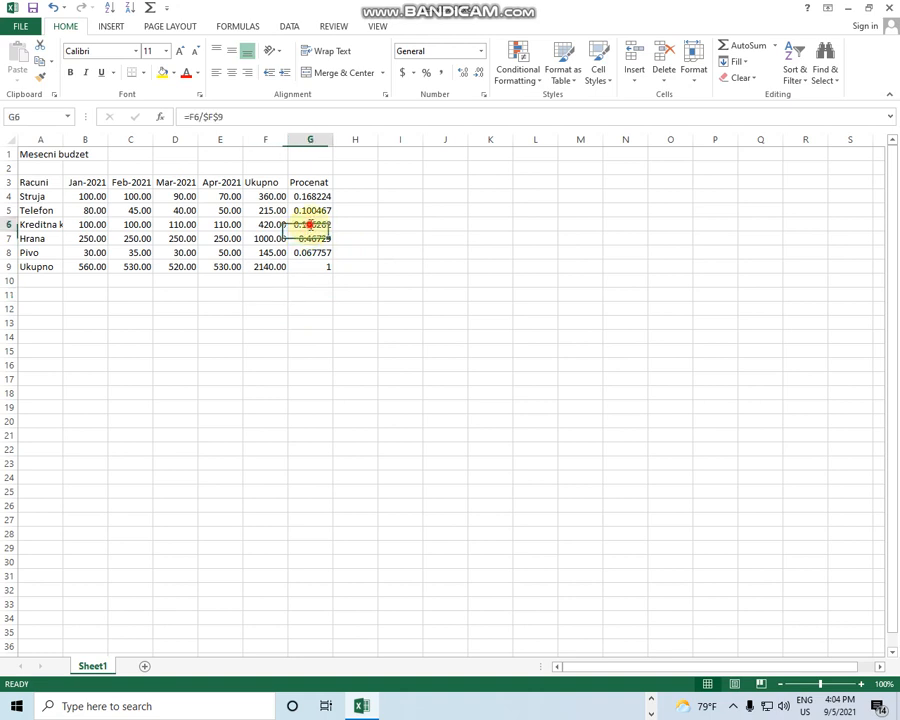
pyautogui.doubleClick(309, 225)
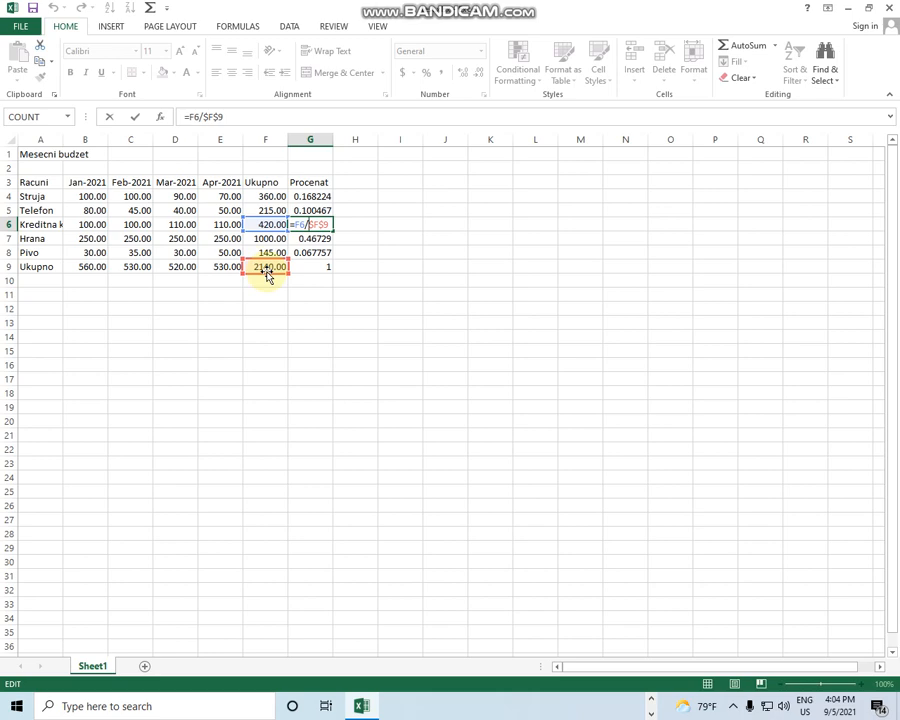
pyautogui.hotkey('ctrl', 'Return')
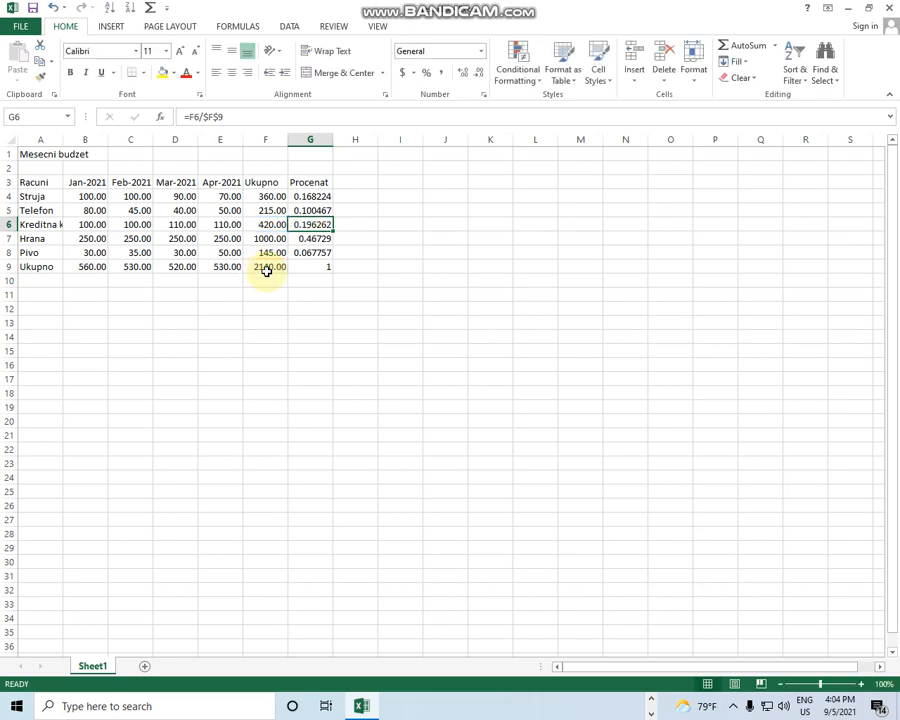